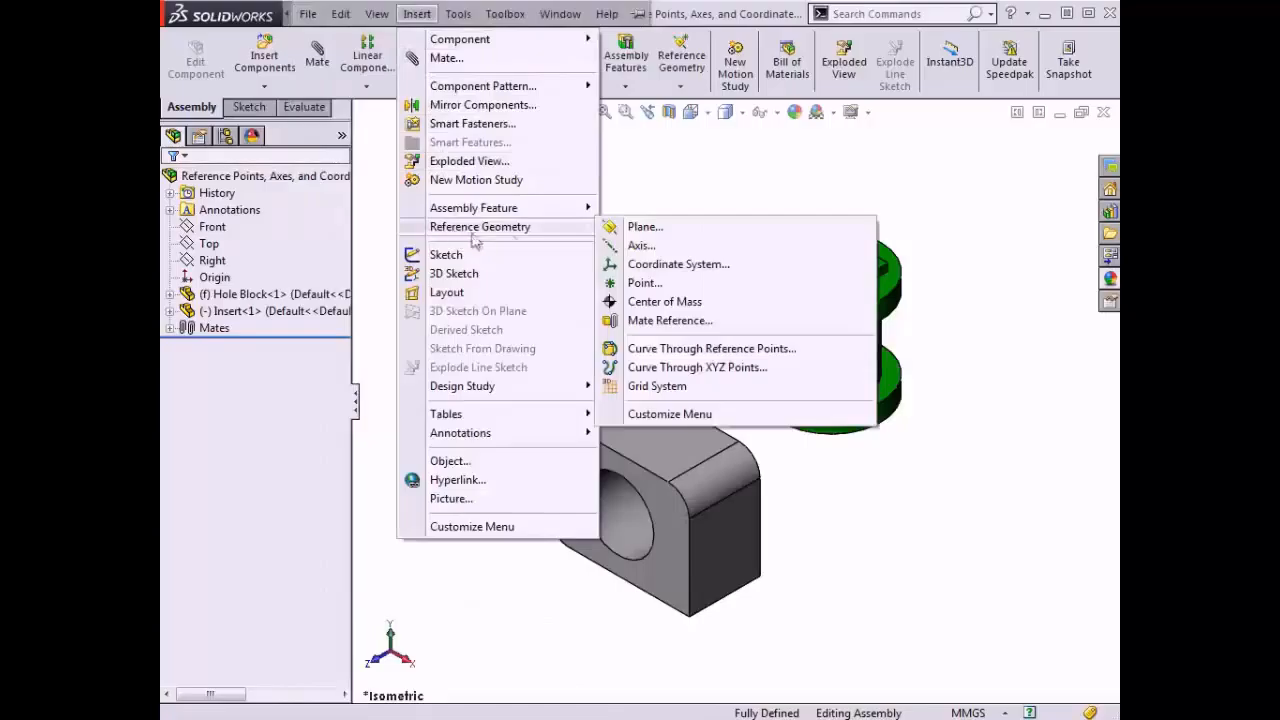
- Create a reference point at the arc center of the rounded corner edge on the Hole Block's front face
click(659, 286)
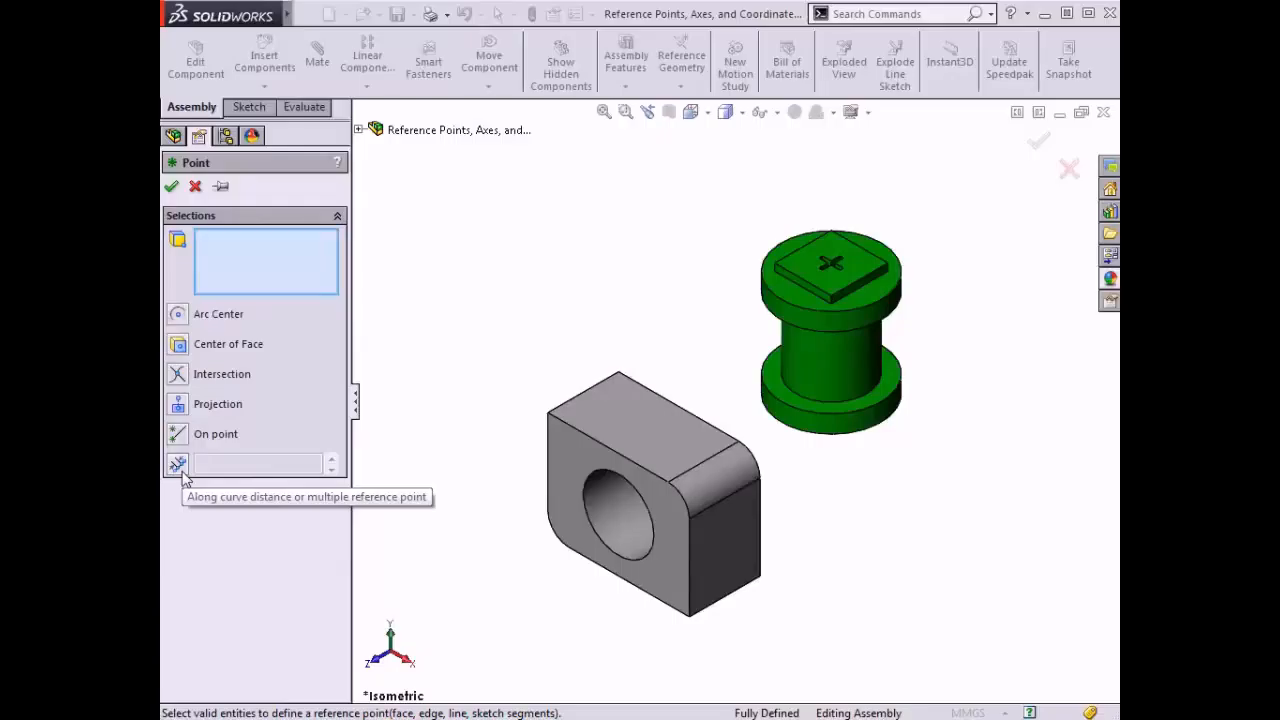
click(688, 510)
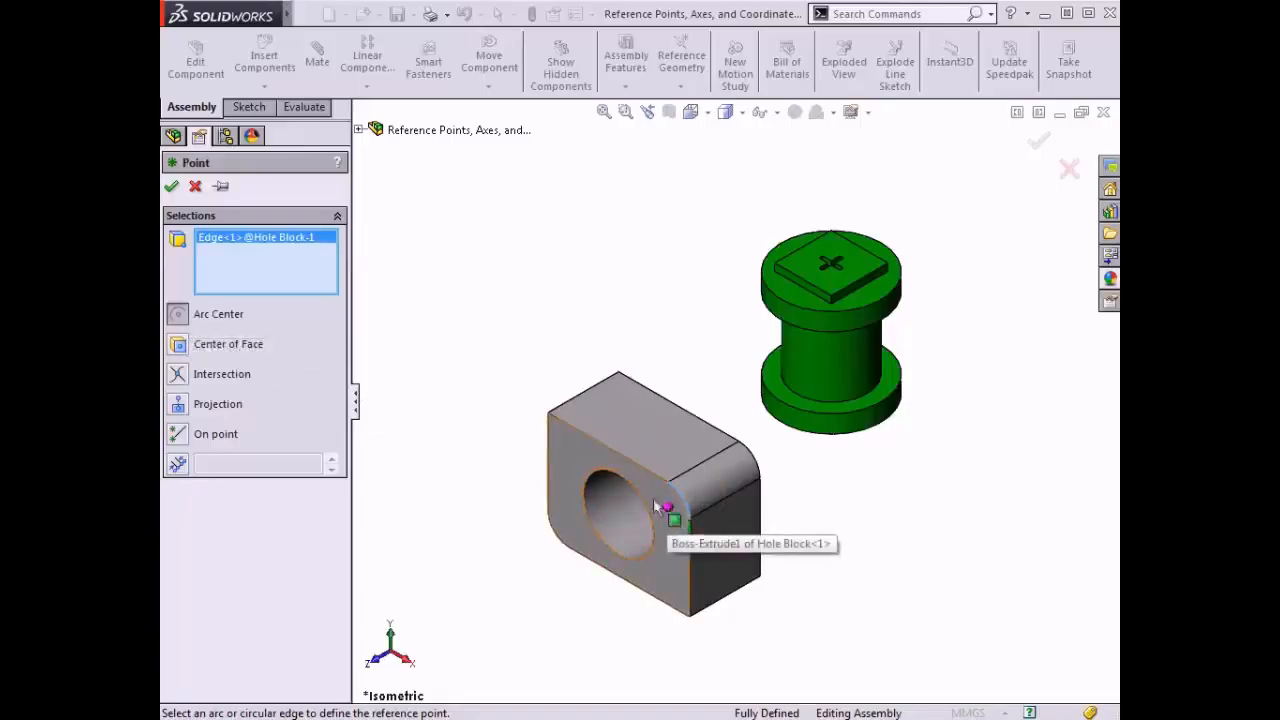
click(172, 187)
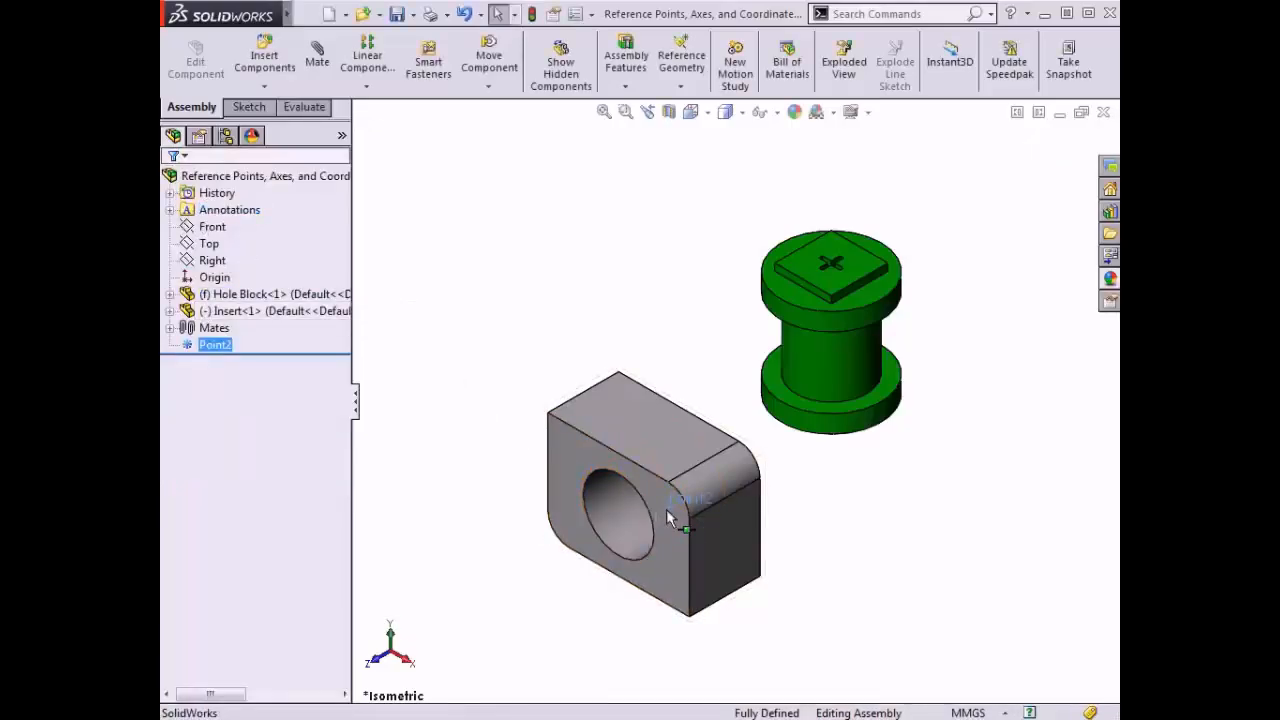
- Delete the arc-center reference point from the assembly
right_click(222, 352)
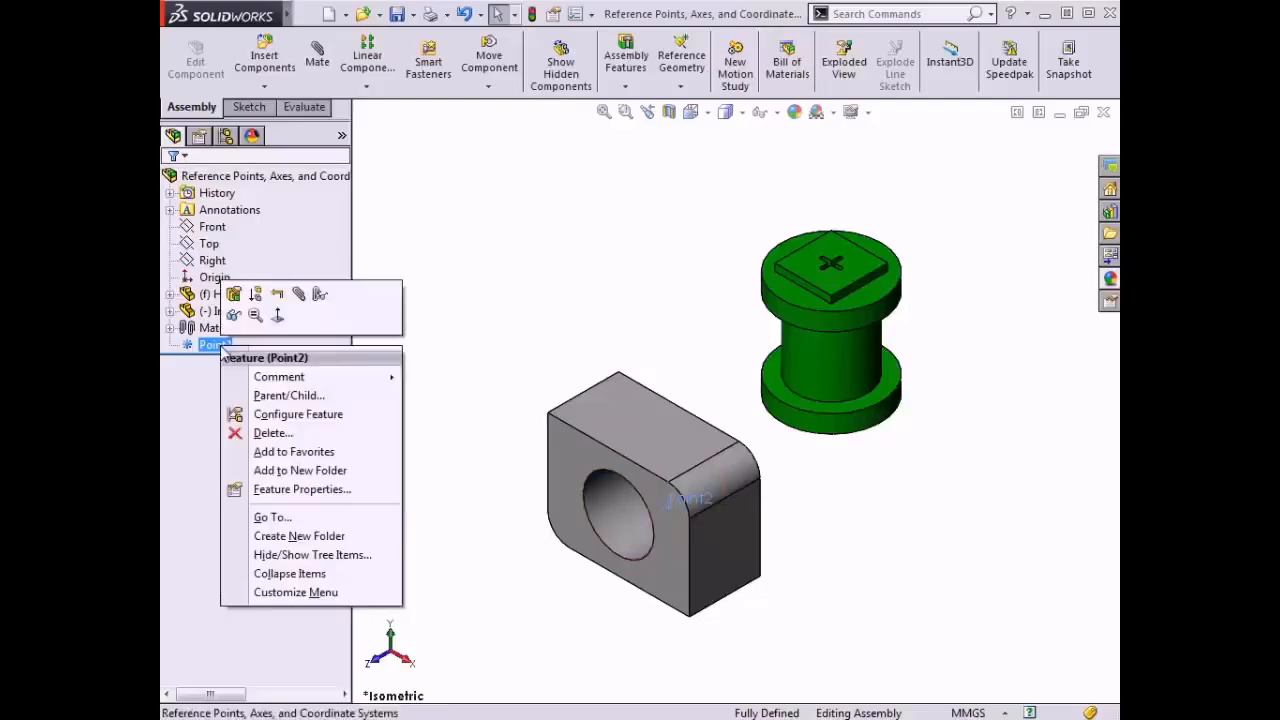
click(276, 447)
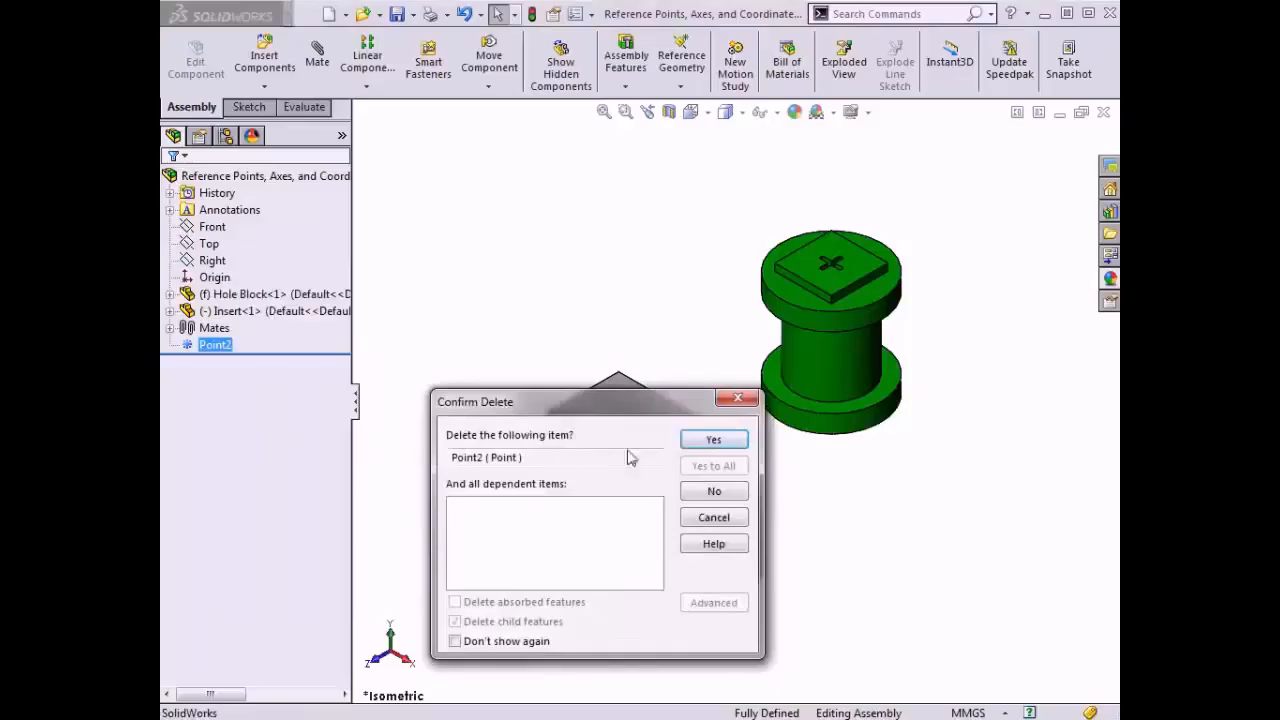
click(713, 440)
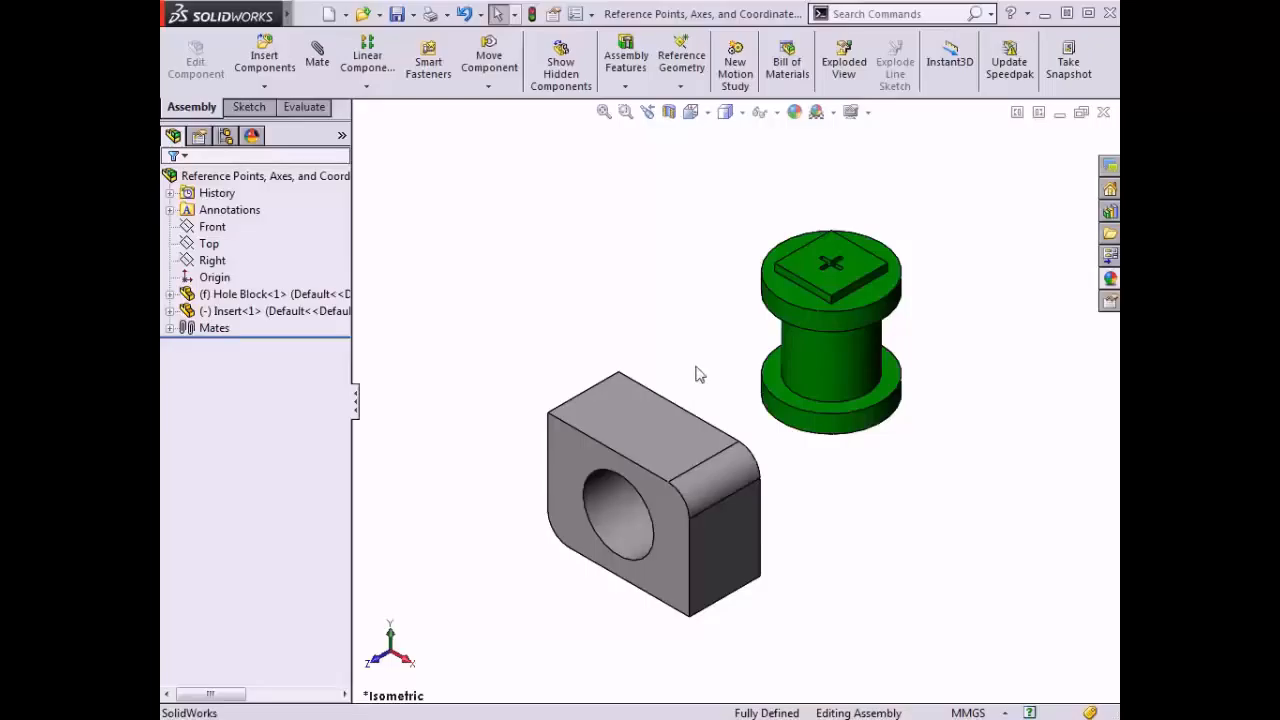
- Try a Center of Face reference point on the Hole Block's rounded corner face, and clear the selection
click(686, 86)
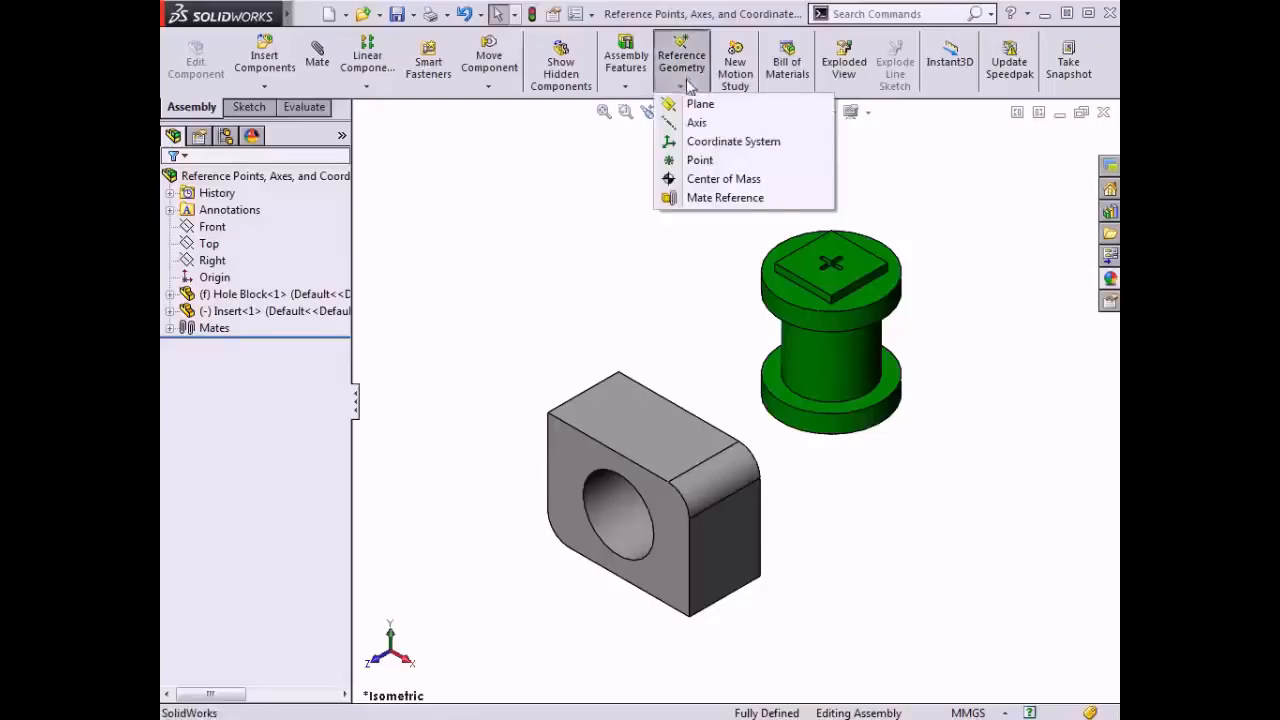
click(698, 162)
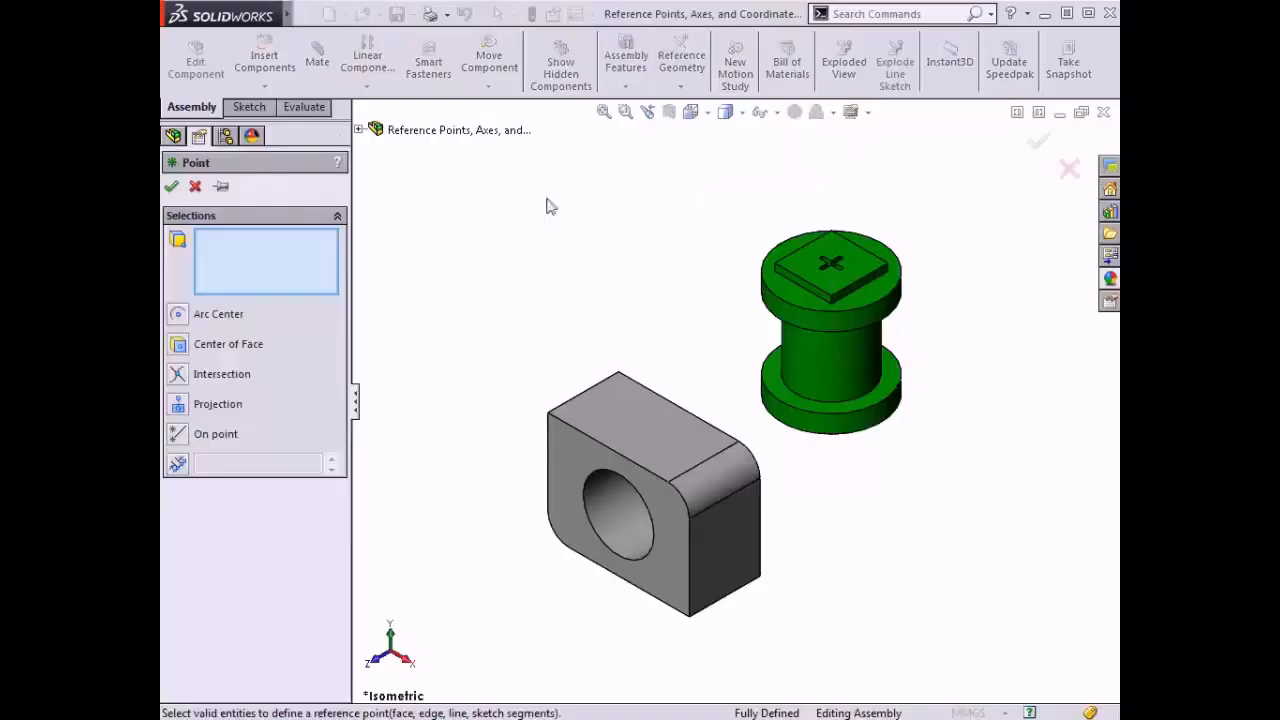
click(178, 316)
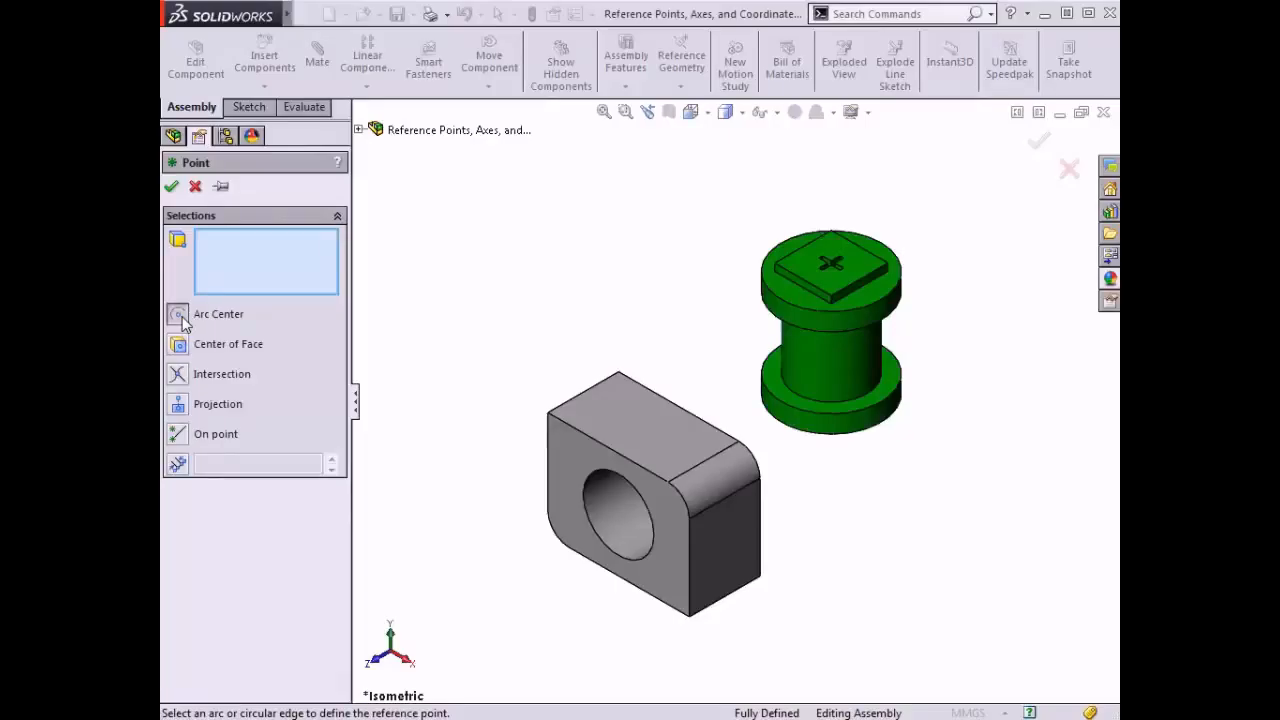
click(180, 346)
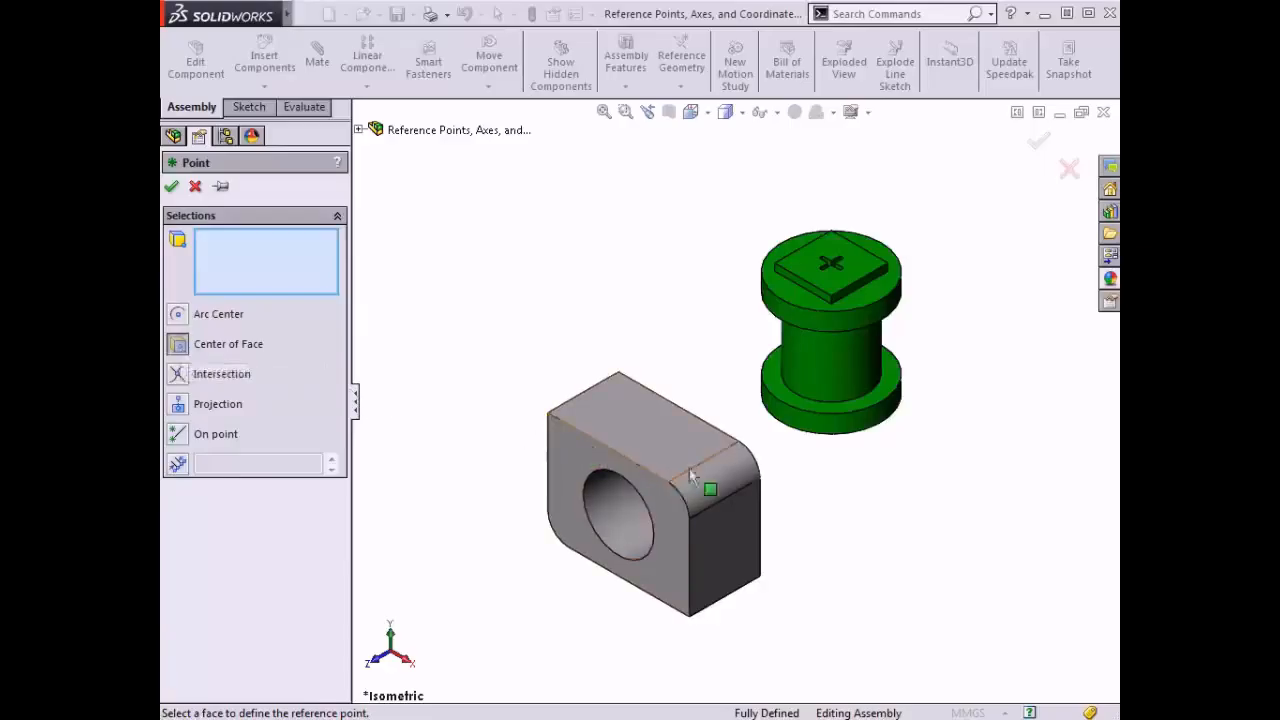
click(737, 484)
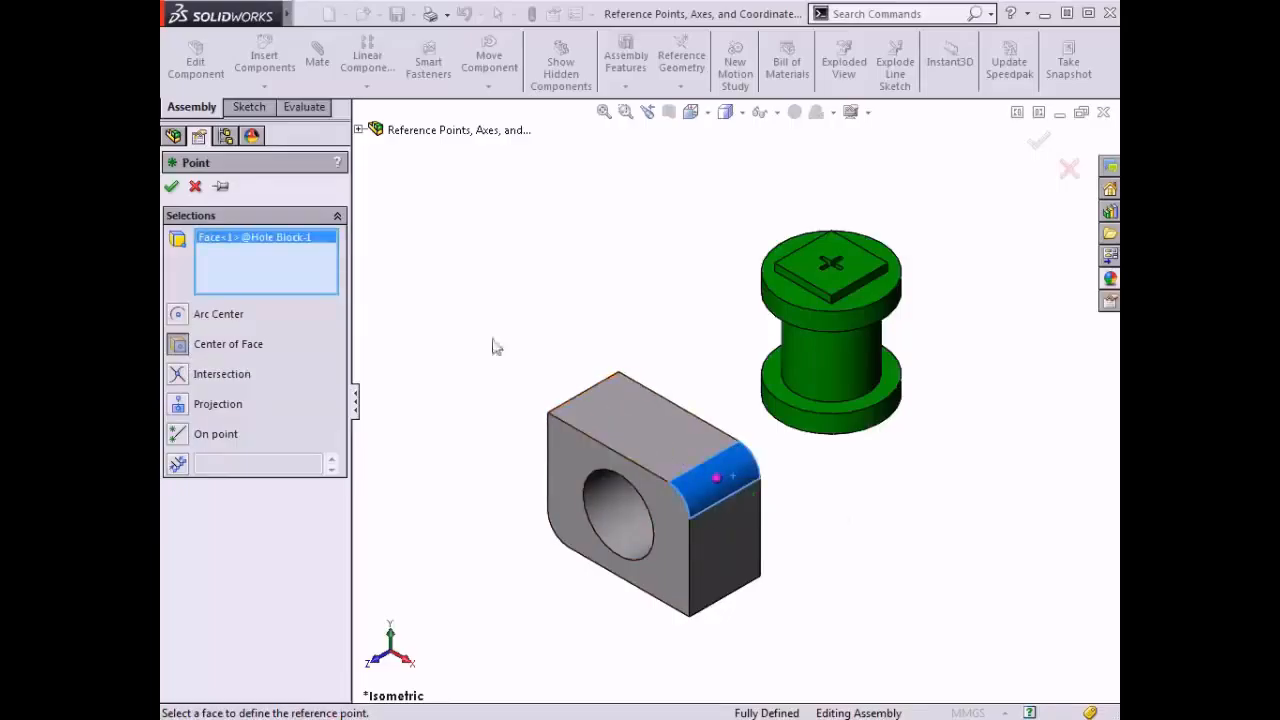
right_click(295, 257)
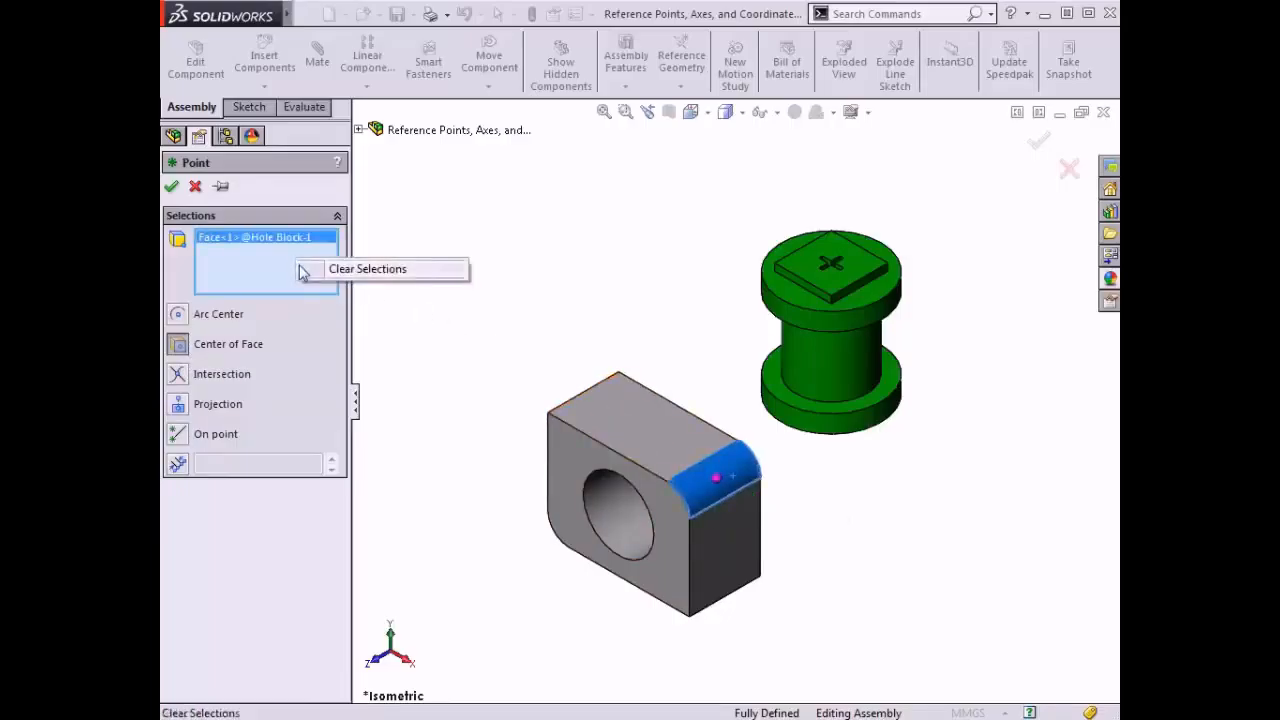
click(305, 271)
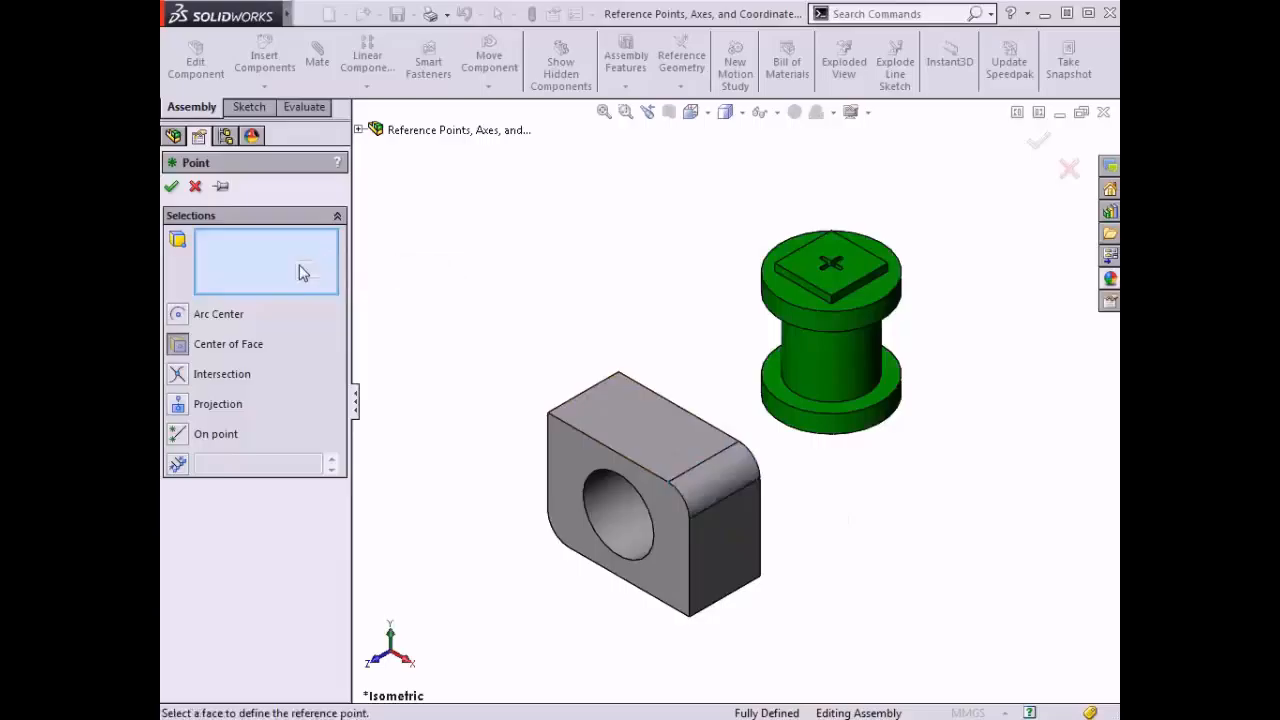
- Try an Intersection reference point from the Hole Block front face's upper and adjacent vertical edges, and clear the selections
click(180, 376)
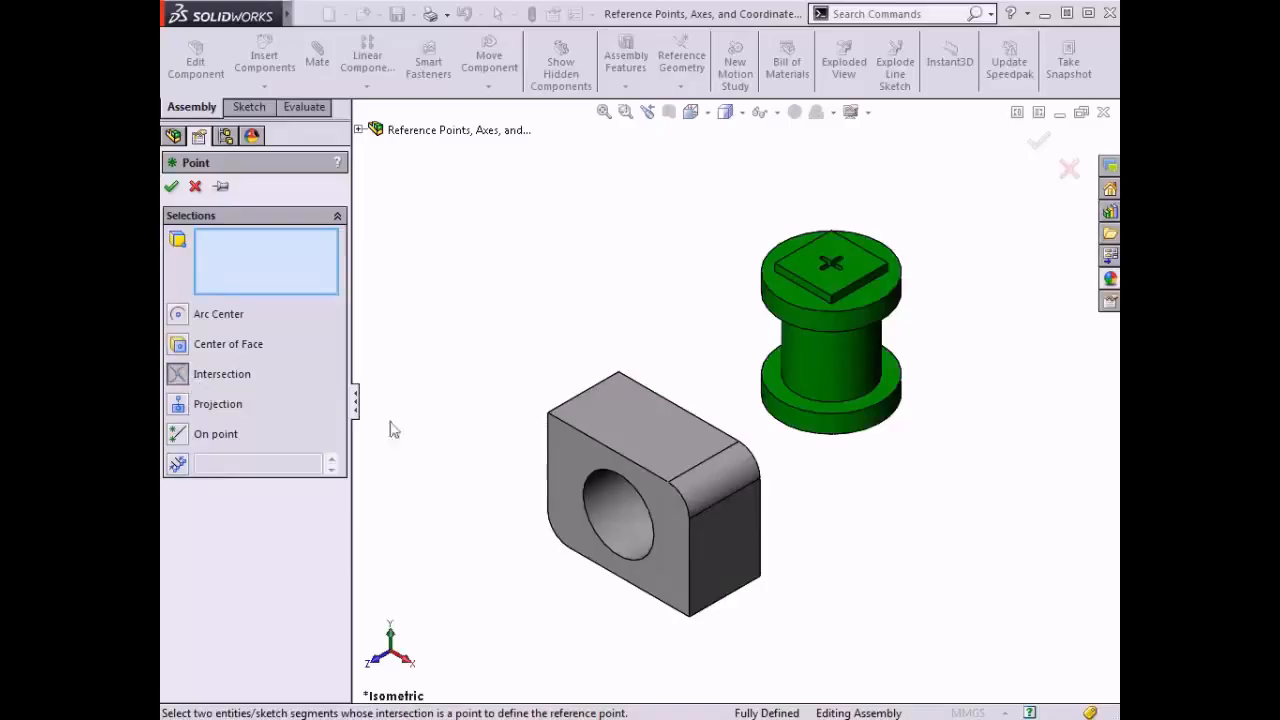
click(656, 477)
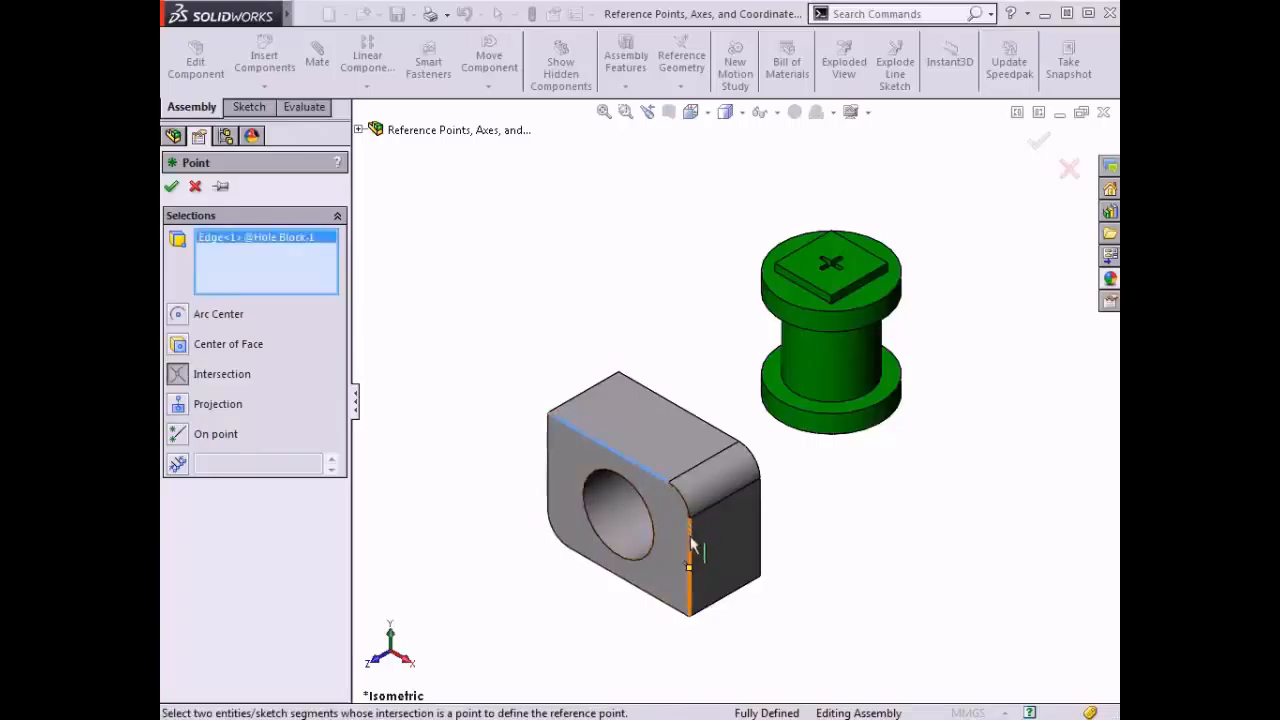
click(690, 542)
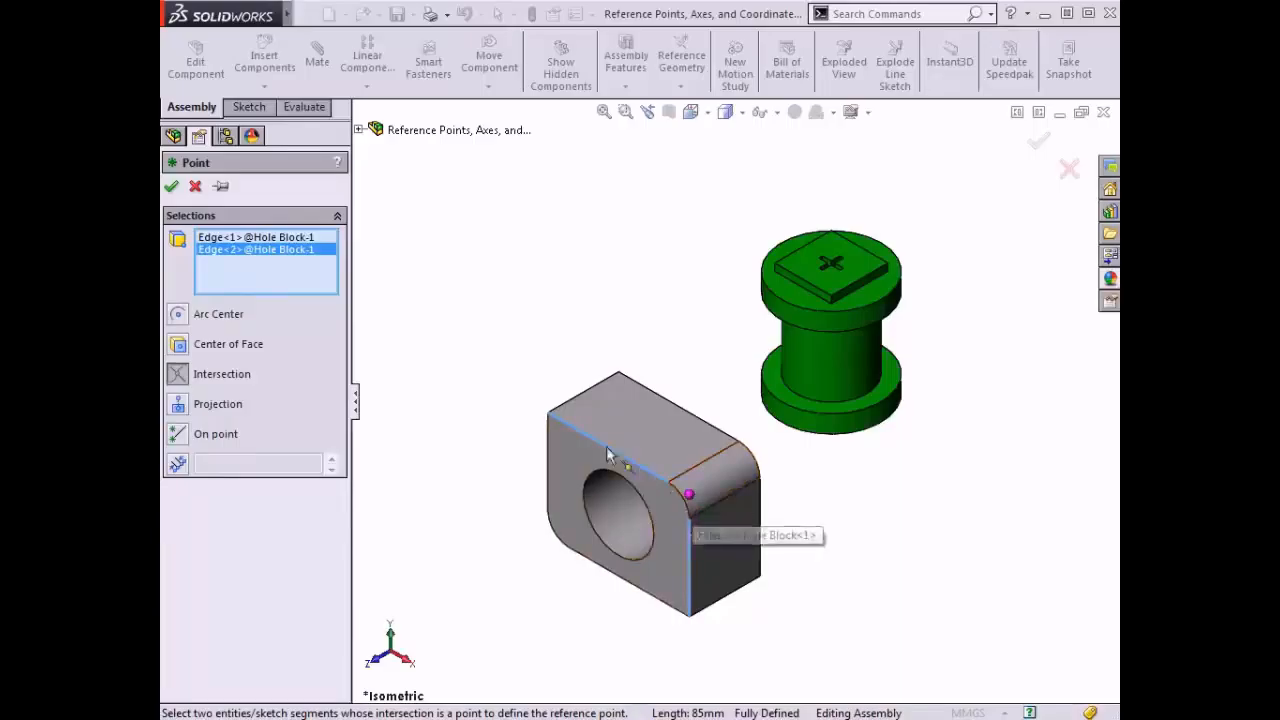
right_click(305, 270)
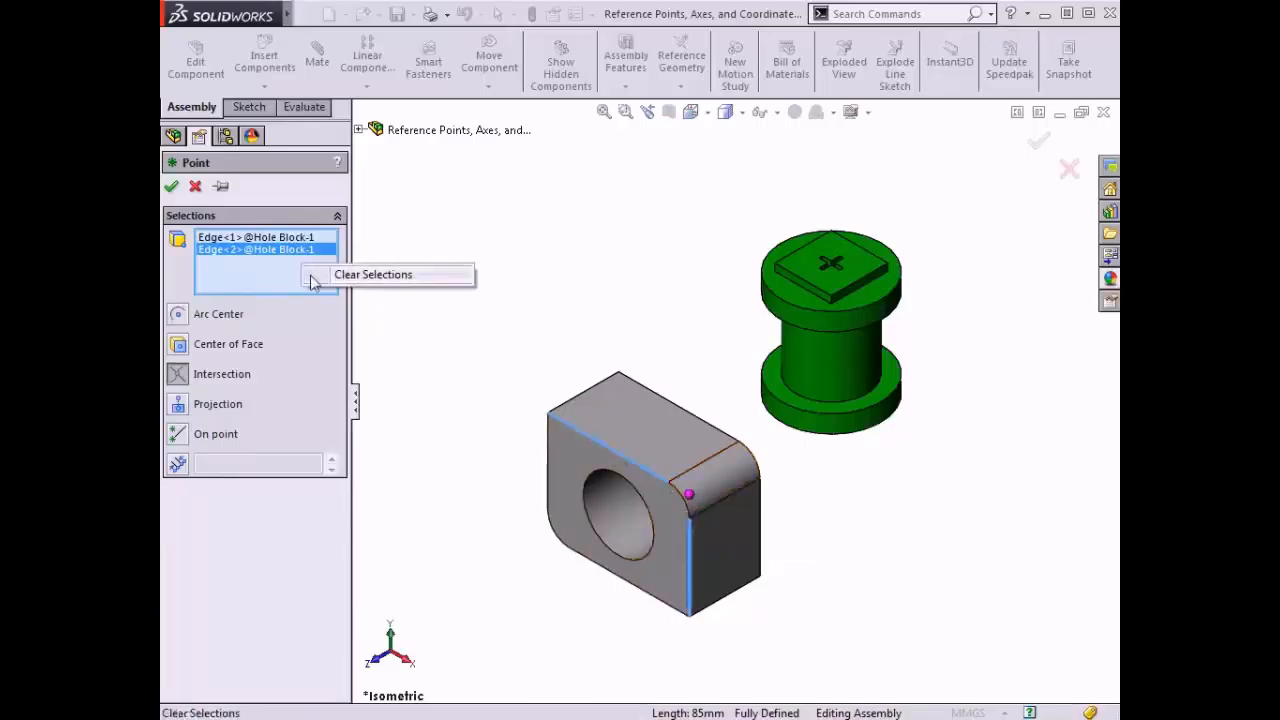
click(318, 276)
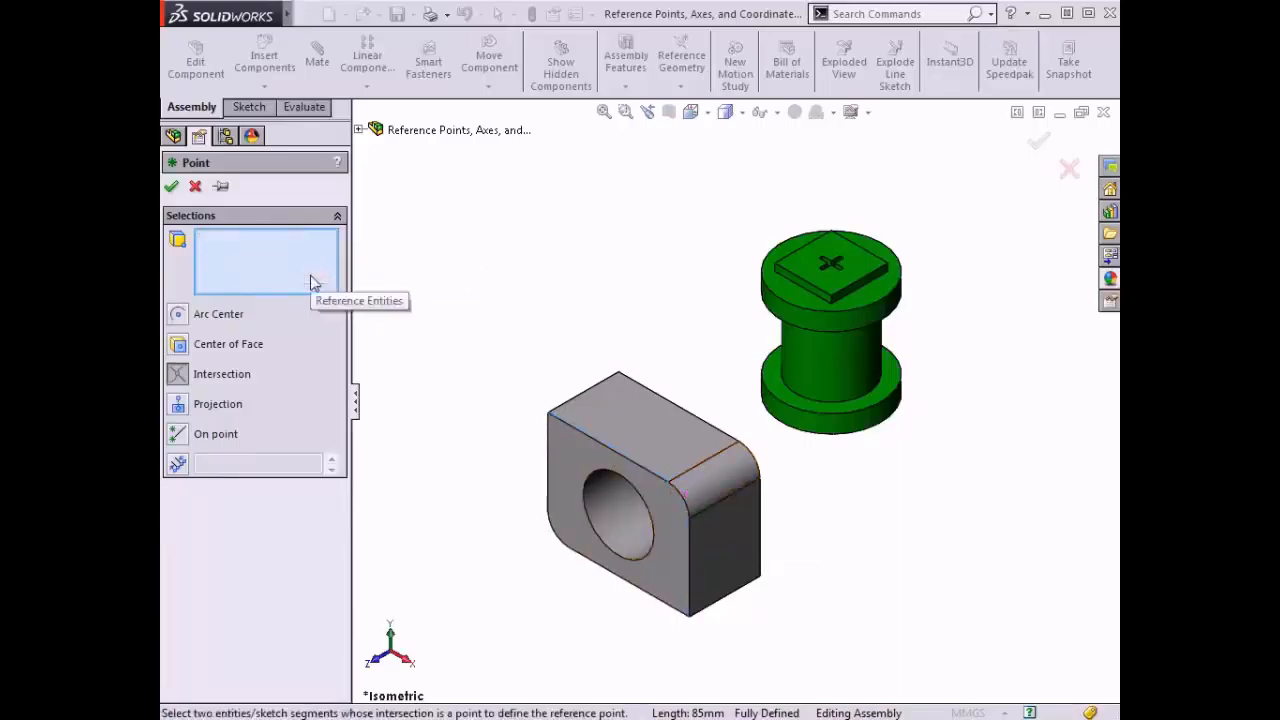
- Try a Projection reference point using the Hole Block's planar side face and the Insert's square boss corner vertex, and clear the selections
click(180, 405)
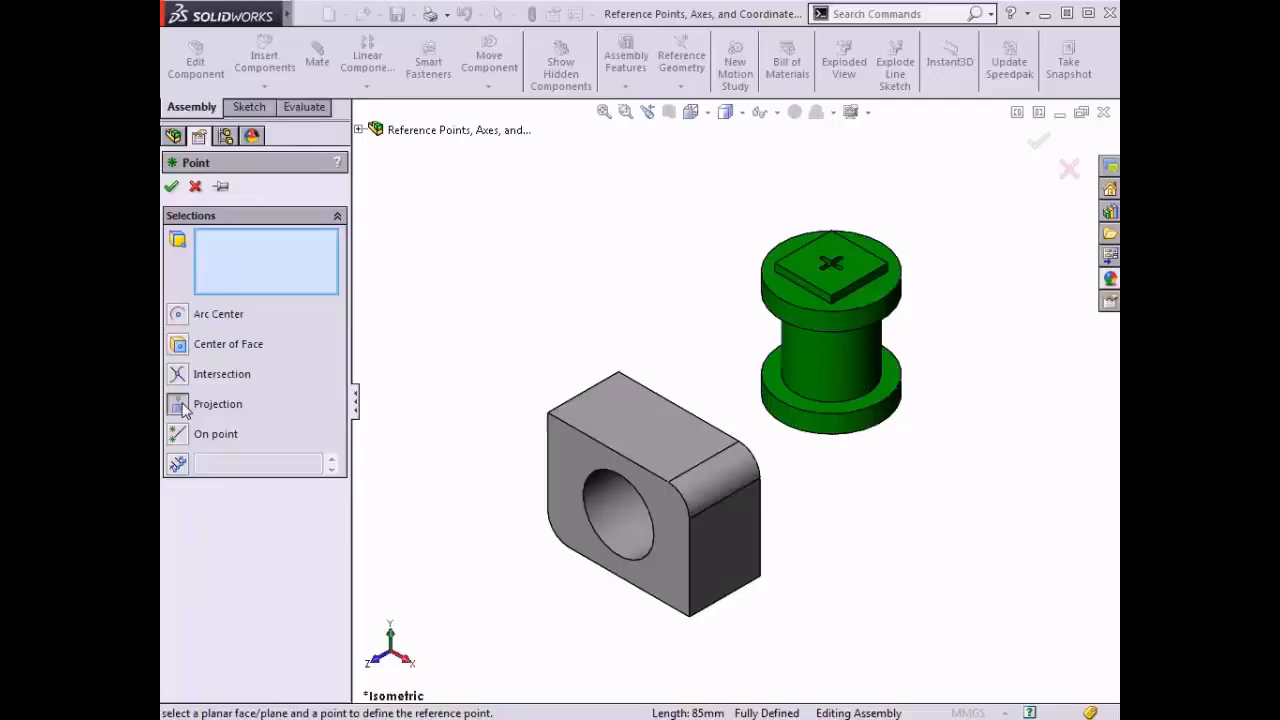
click(707, 549)
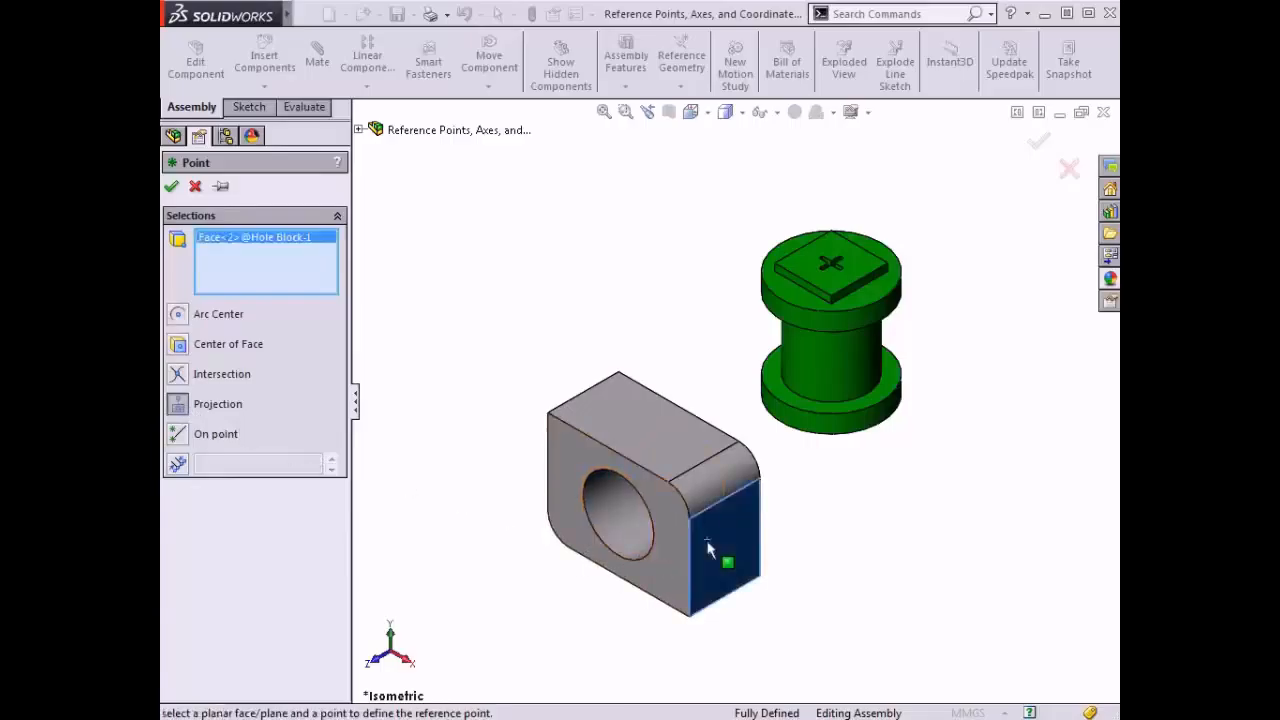
click(831, 297)
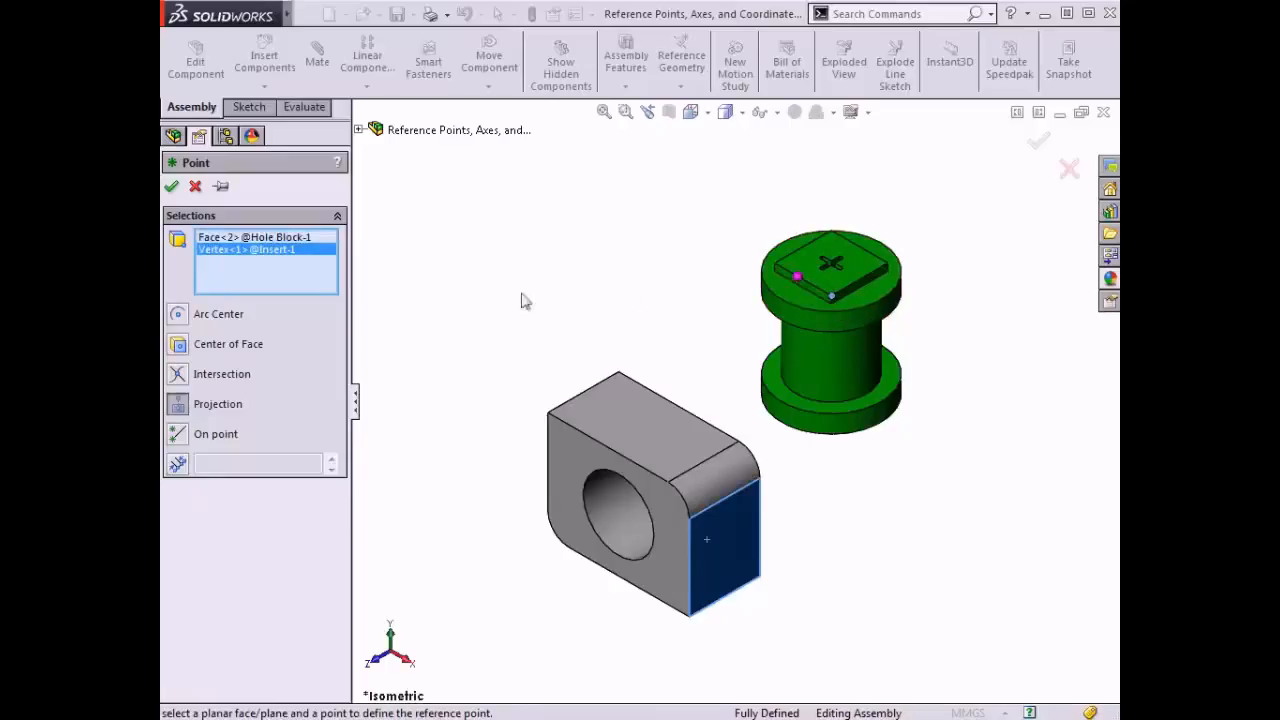
right_click(296, 288)
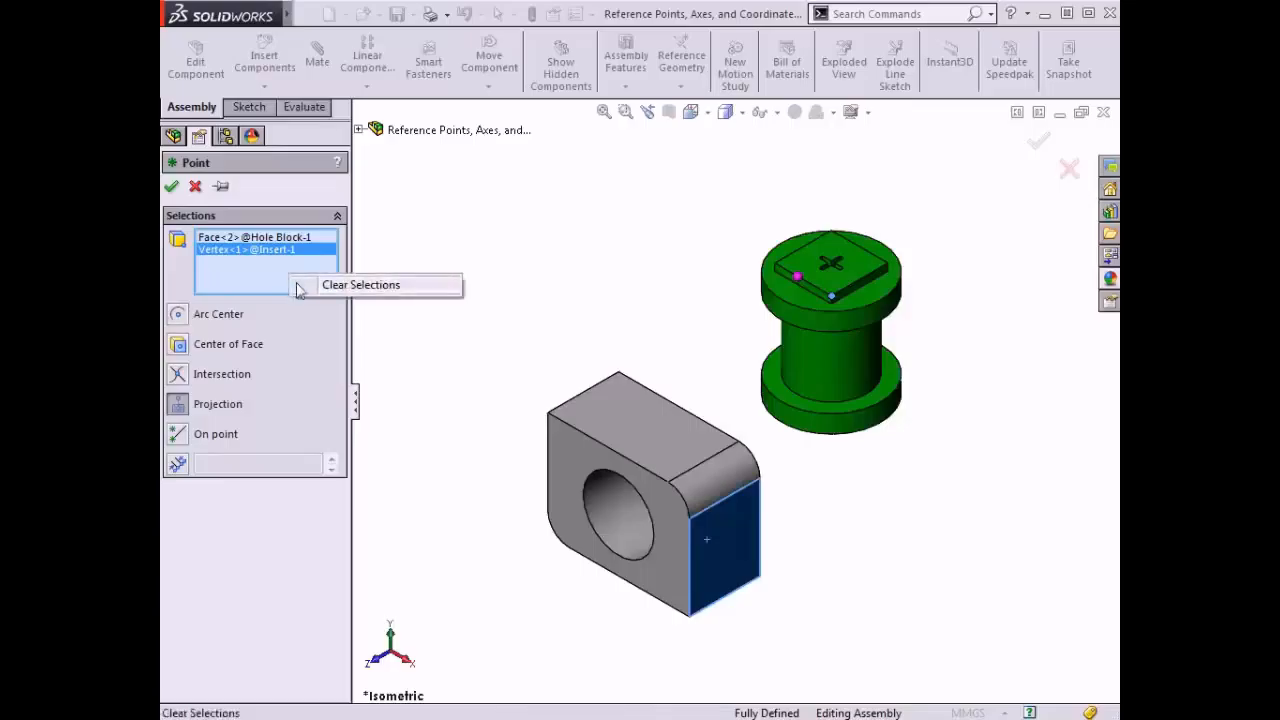
click(302, 285)
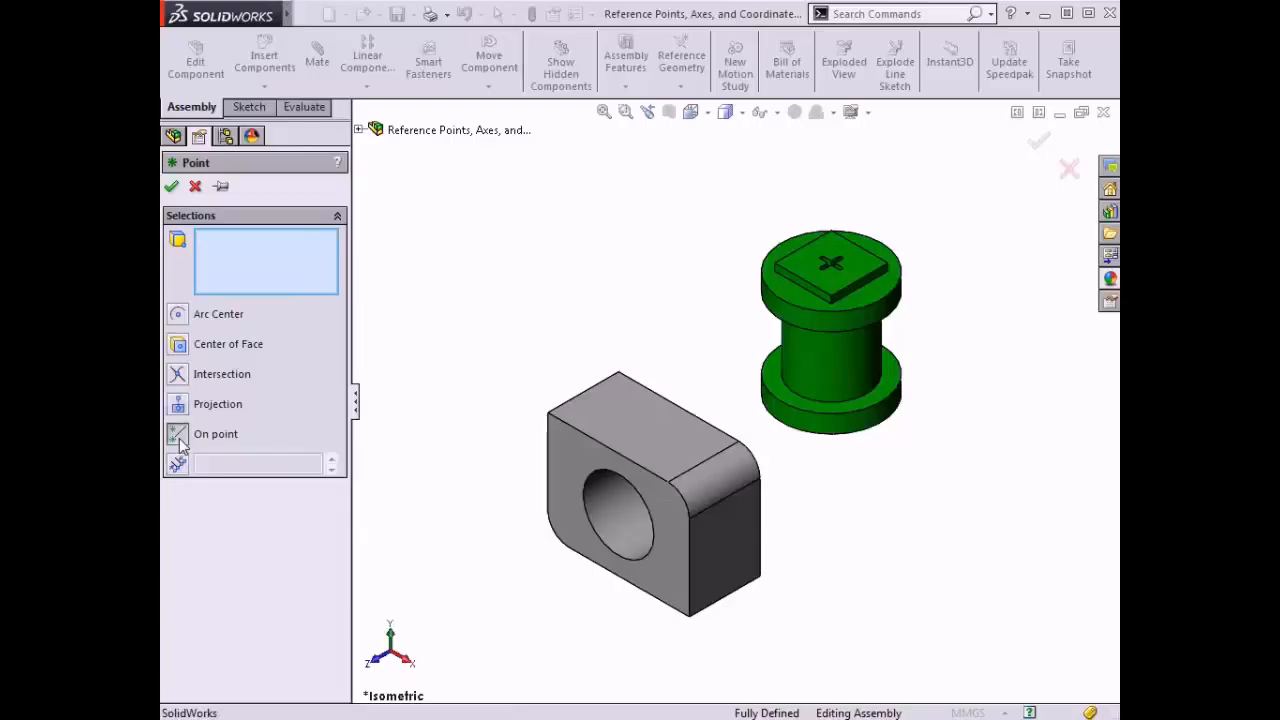
- Show Sketch1 of the Hole Block's Boss-Extrude1 while defining an On point reference point
click(359, 131)
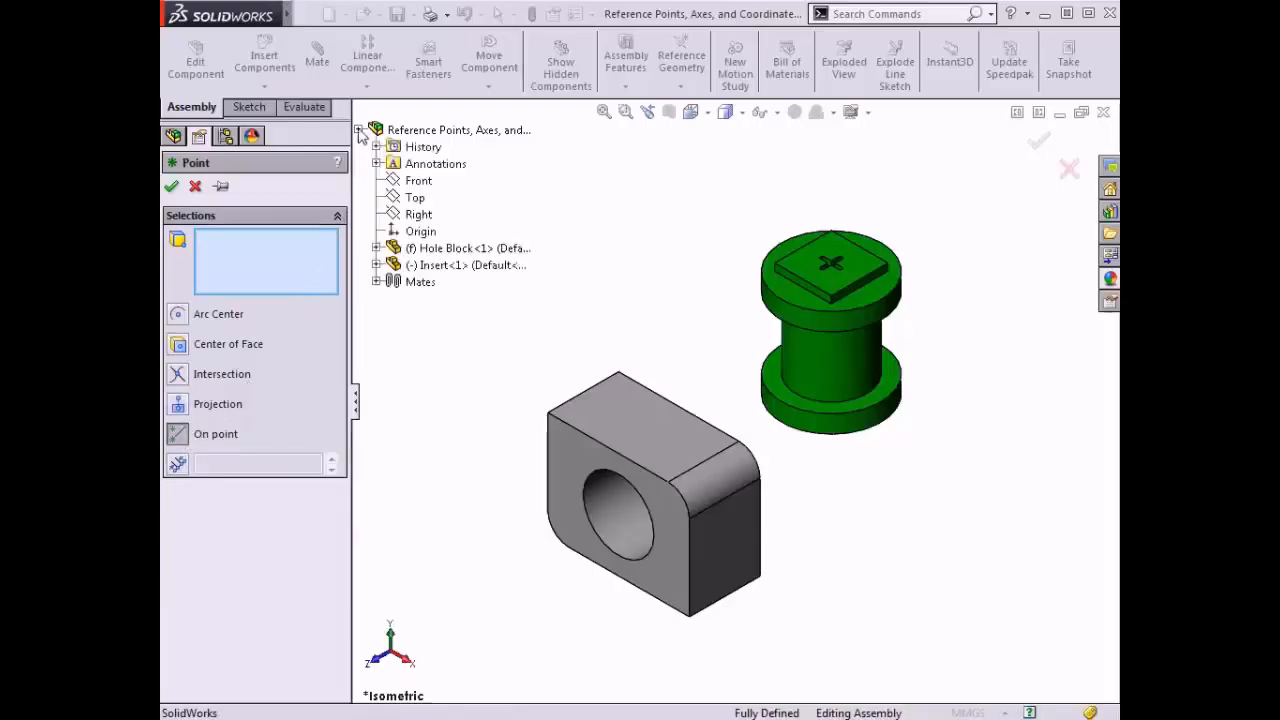
click(377, 248)
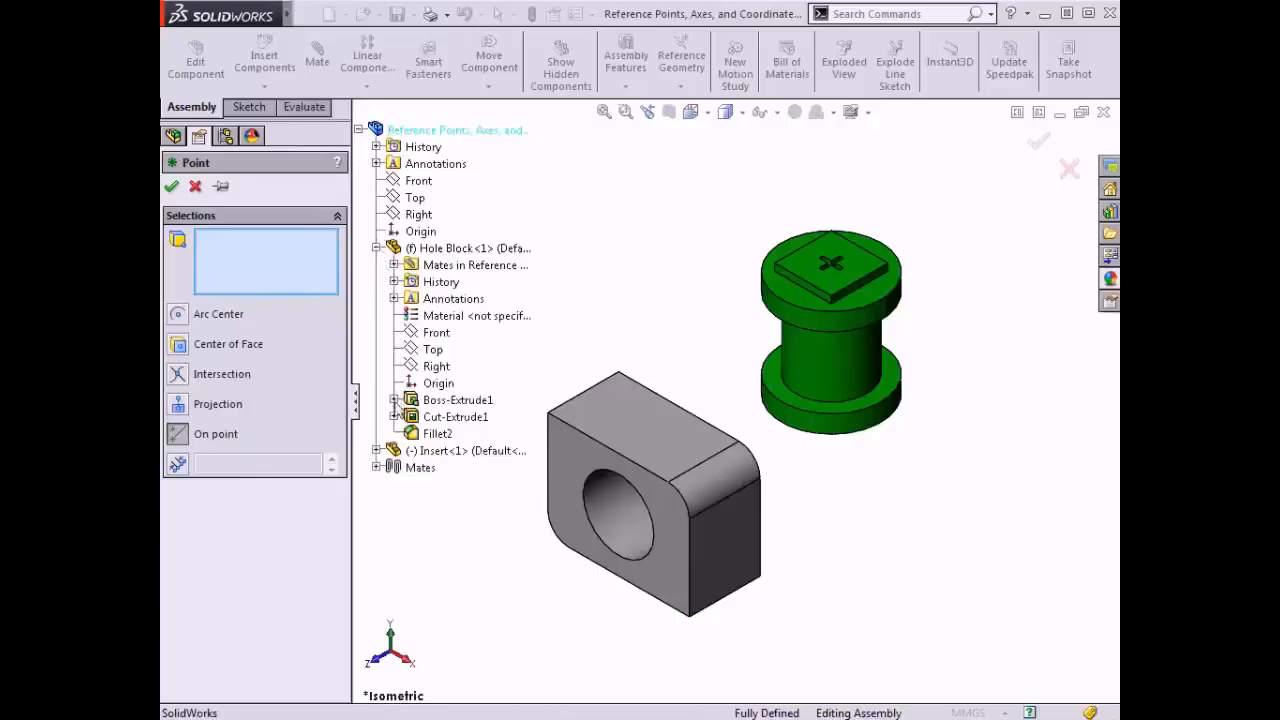
click(395, 402)
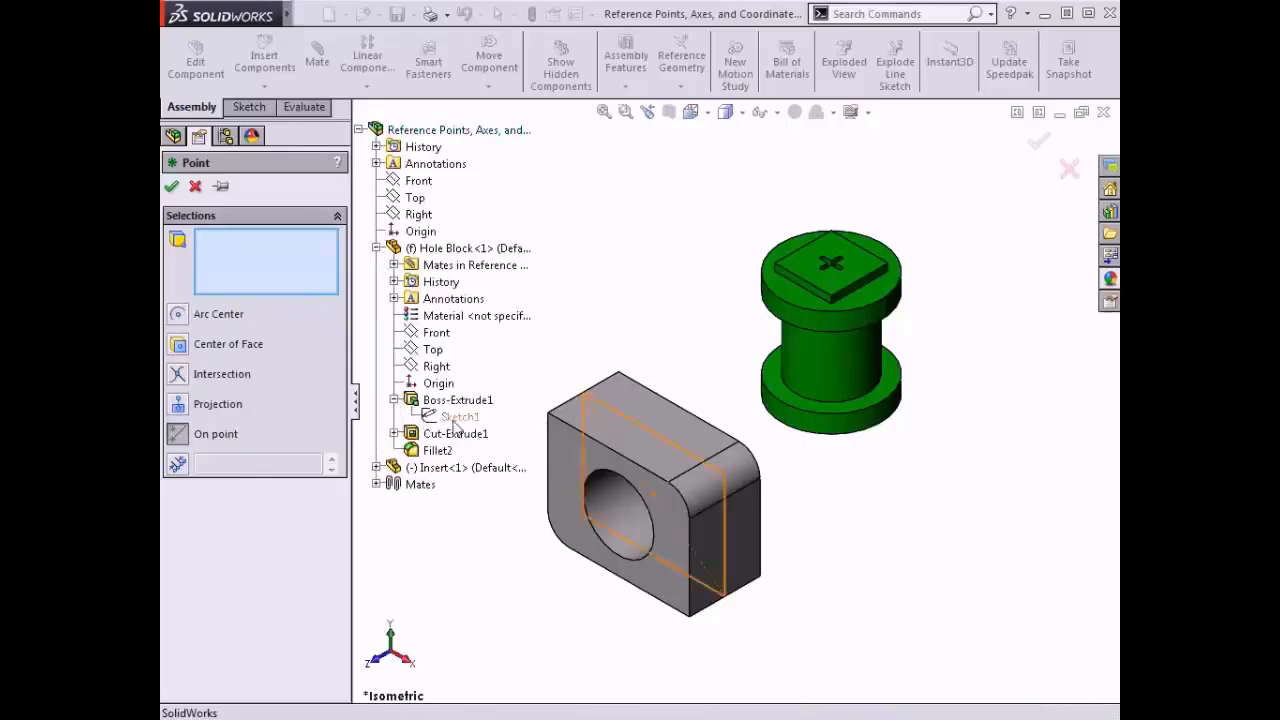
right_click(453, 419)
click(473, 450)
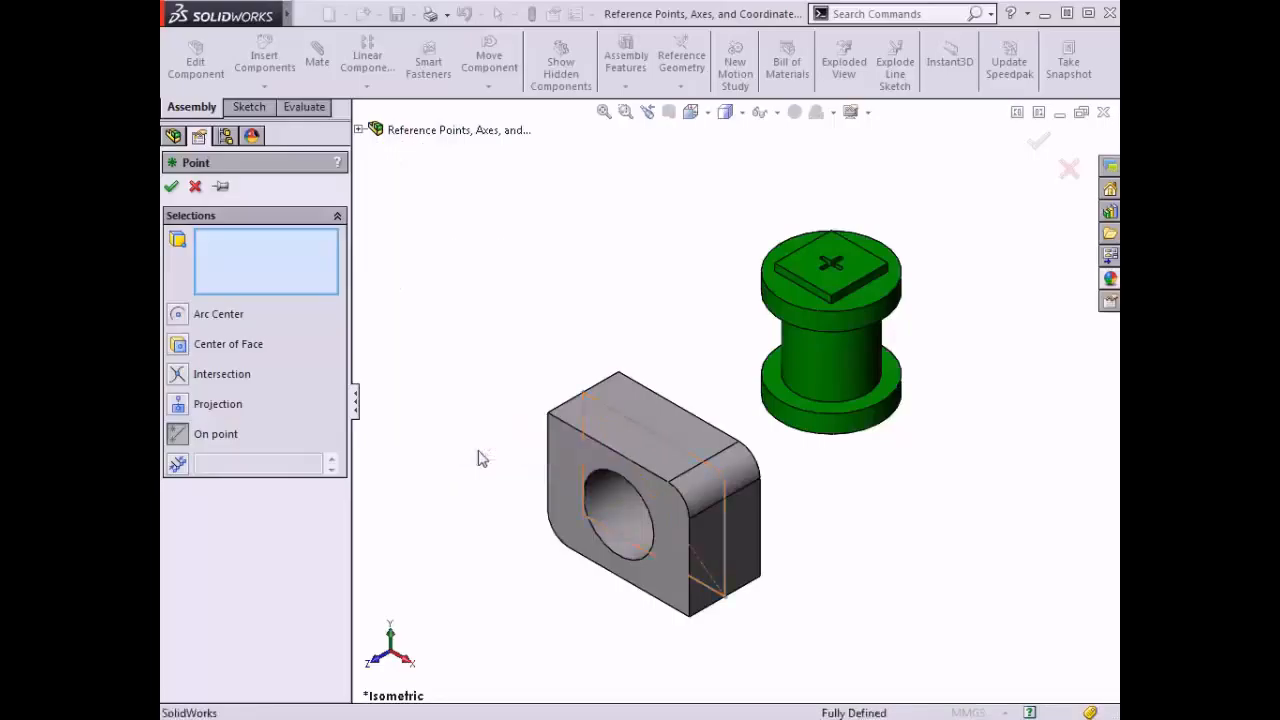
- Try an On point reference point at the upper corner of Sketch1 nearest the rounded face, and clear the selection
click(726, 475)
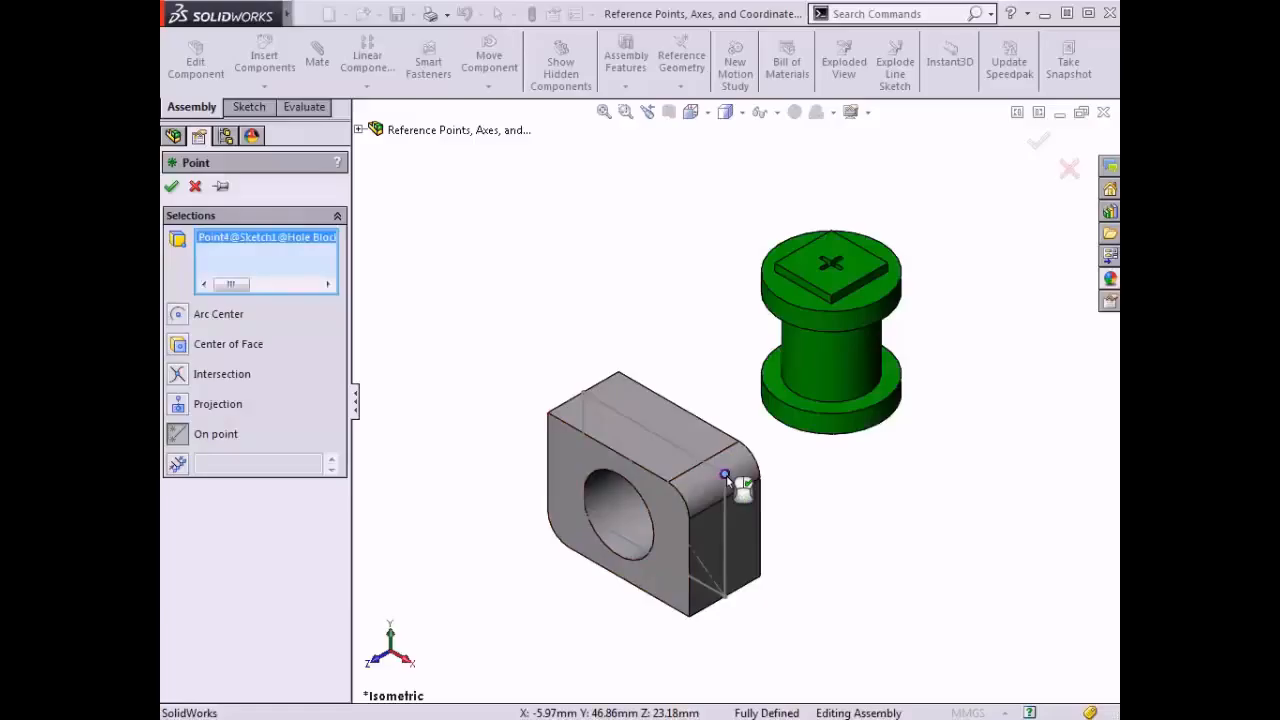
right_click(282, 255)
click(340, 267)
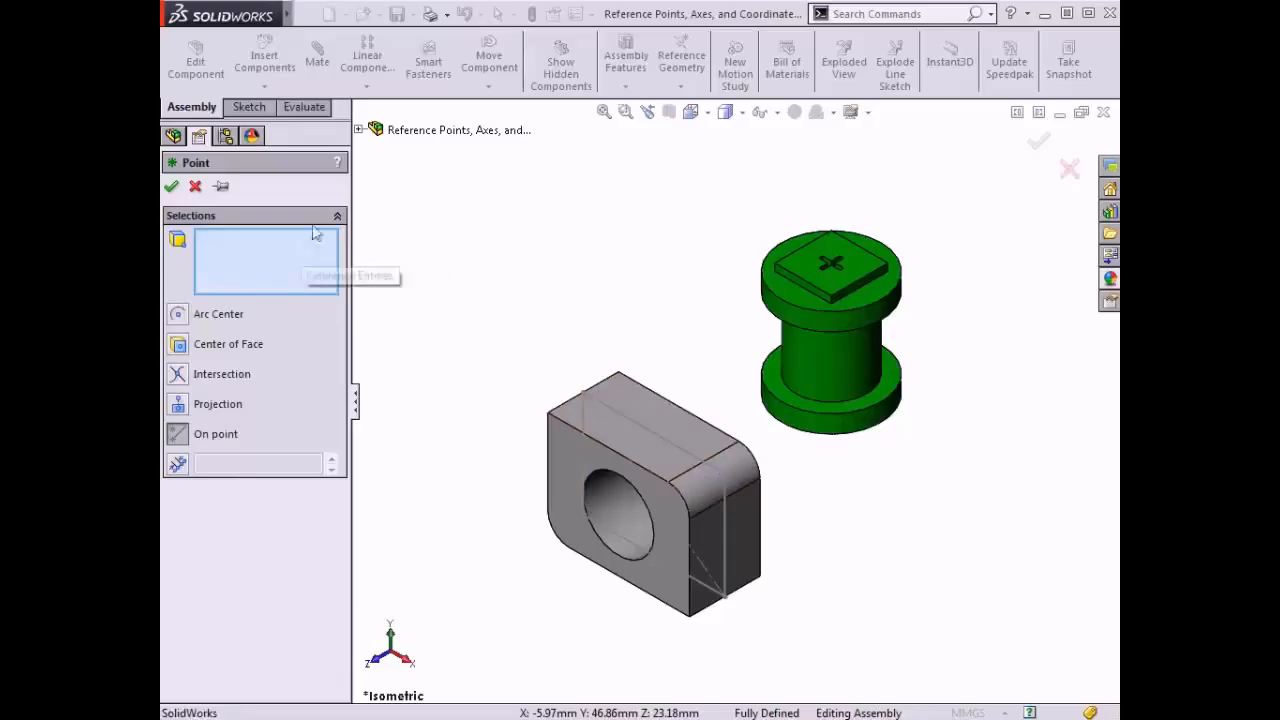
- Hide Sketch1 under the Hole Block's Boss-Extrude1
click(358, 129)
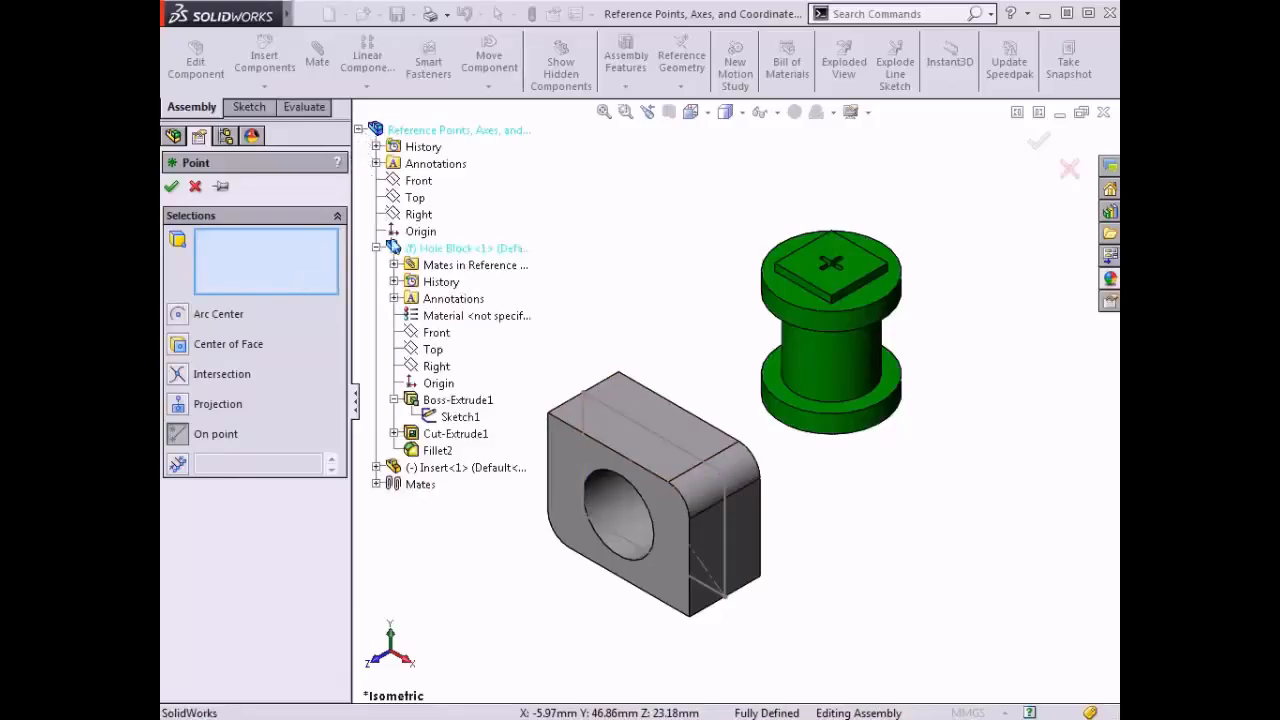
right_click(452, 414)
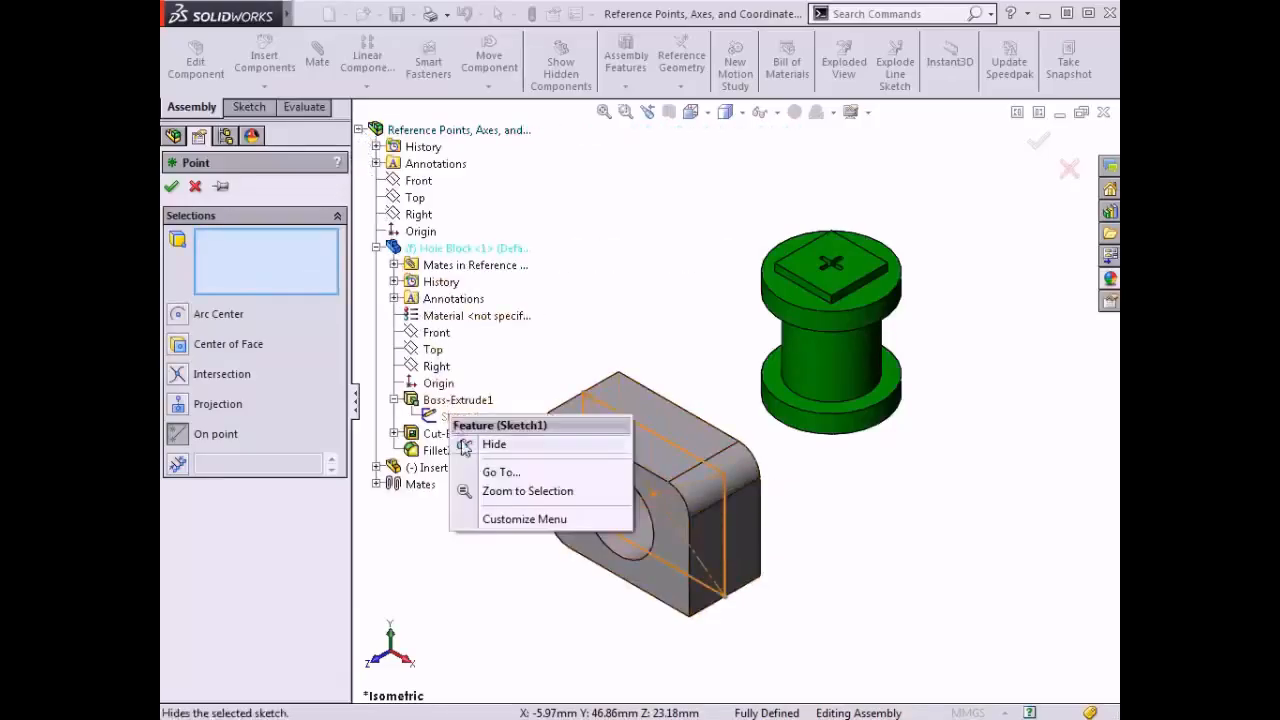
click(463, 445)
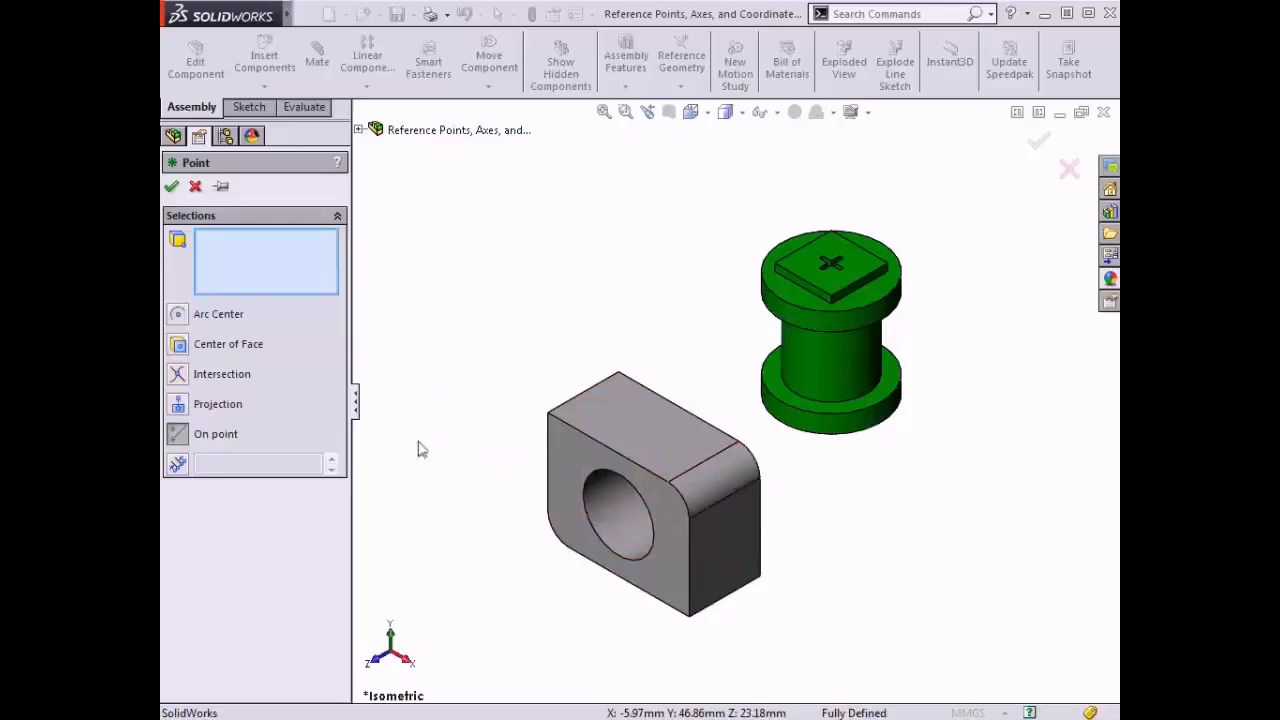
- Create five reference points evenly distributed around the upper circular edge of the Insert's lower flange, and delete them from the assembly
click(177, 466)
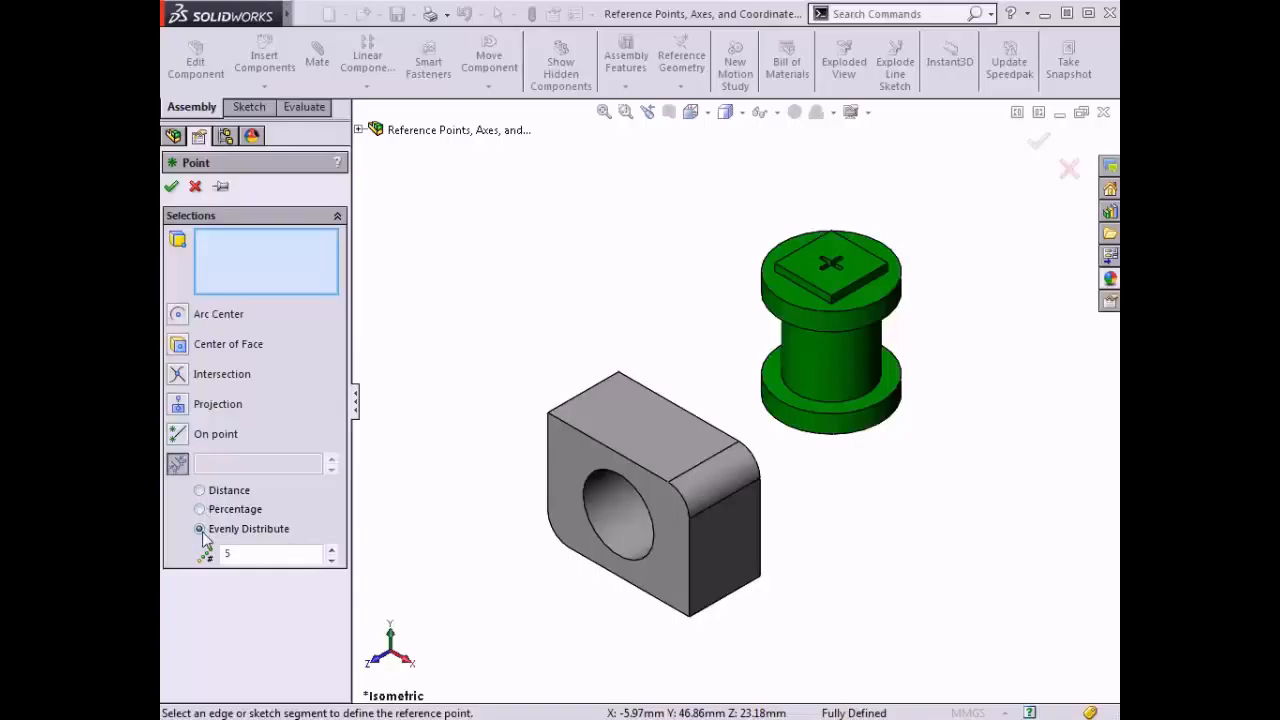
click(331, 558)
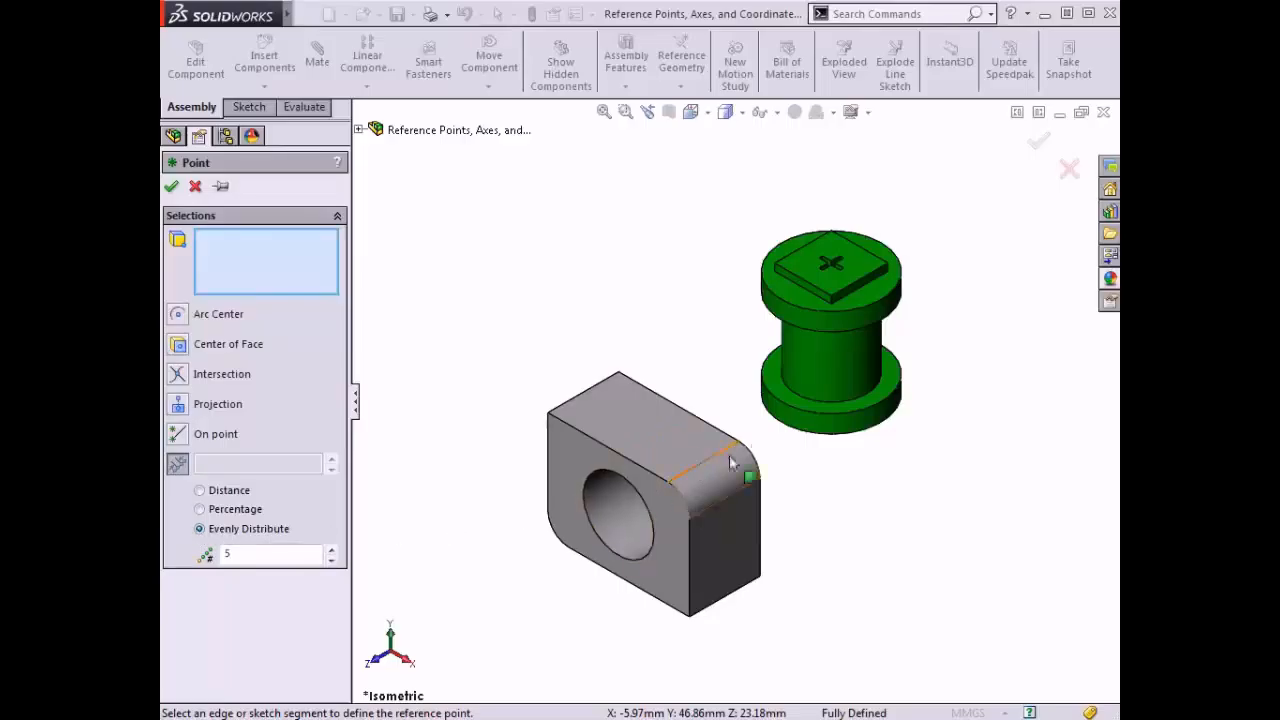
click(817, 423)
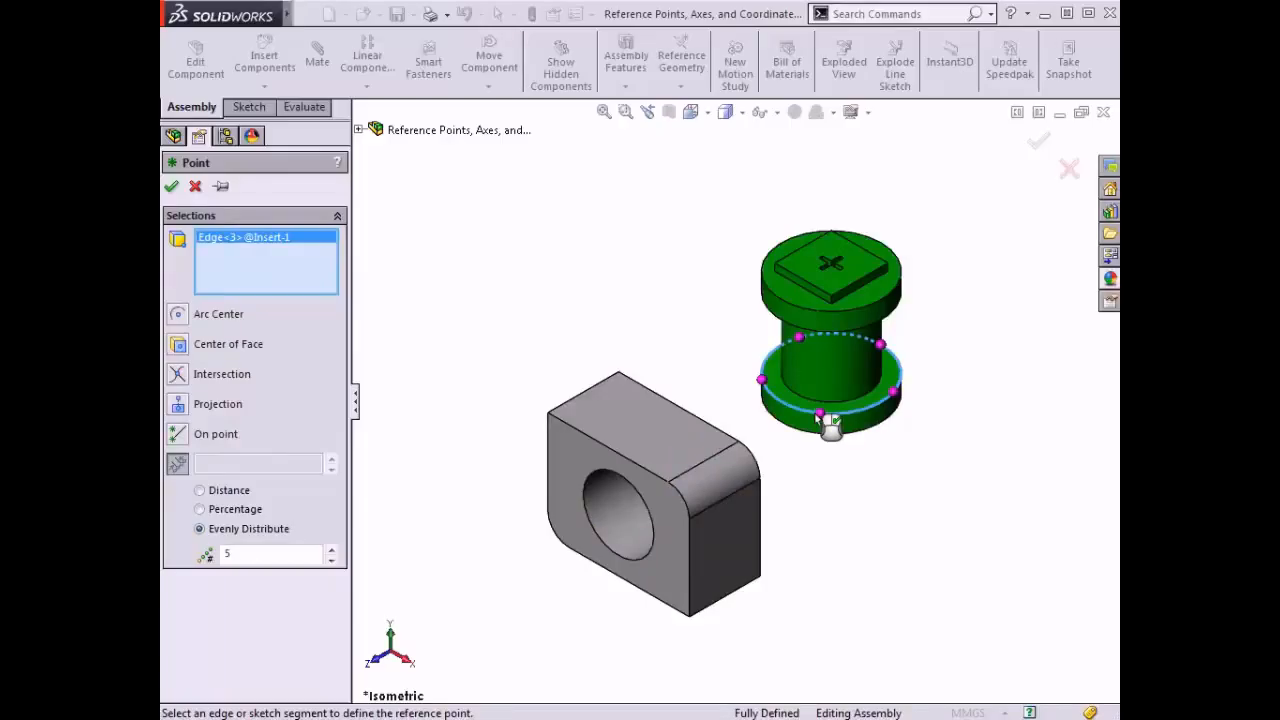
click(172, 188)
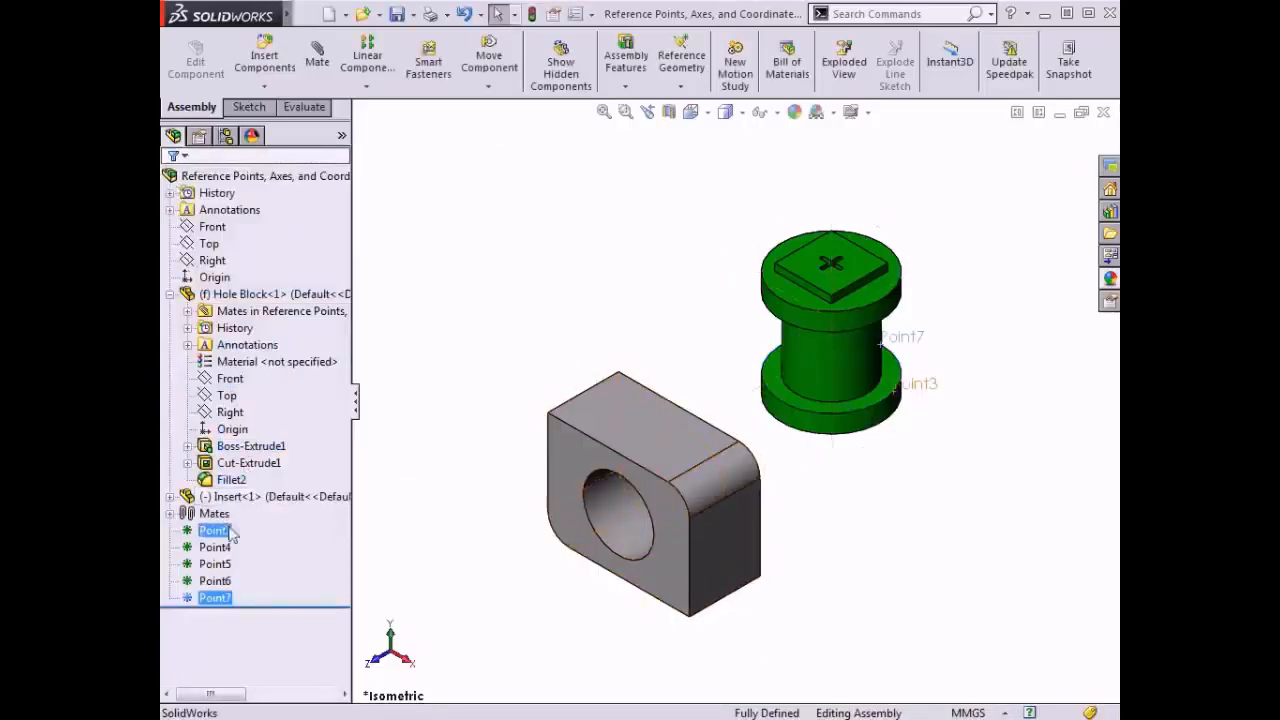
ctrl+click(215, 564)
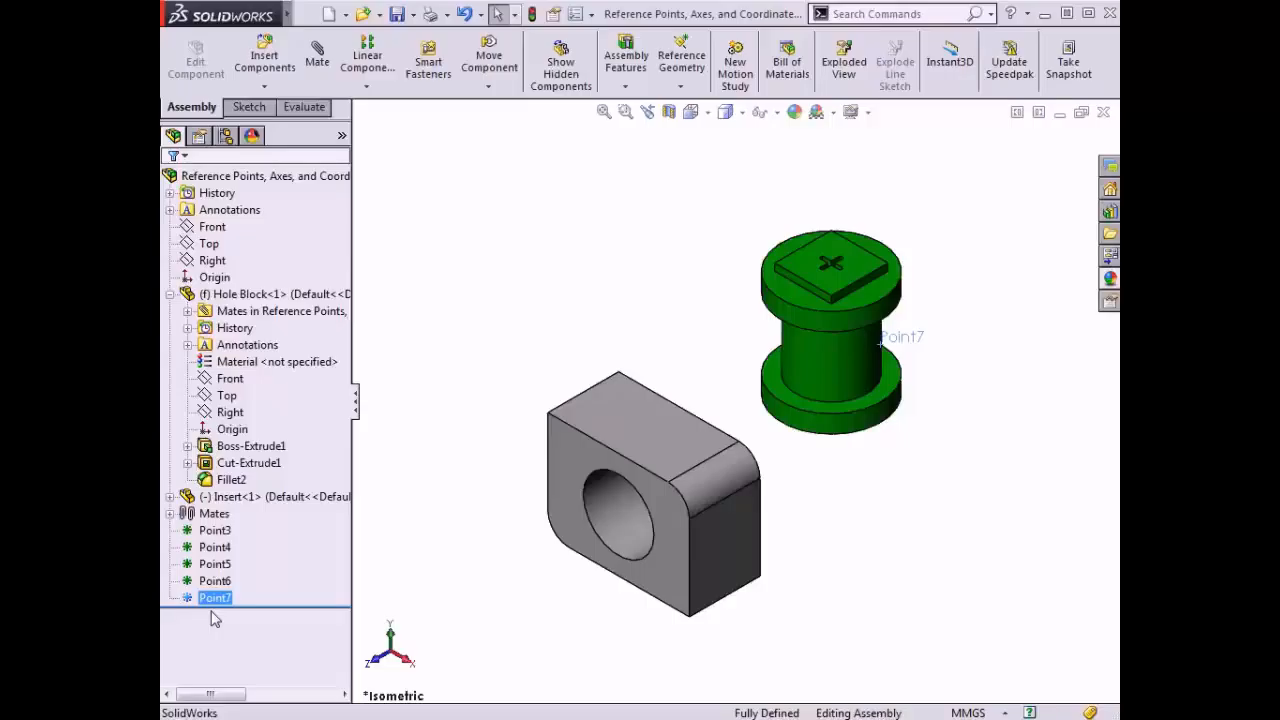
click(481, 369)
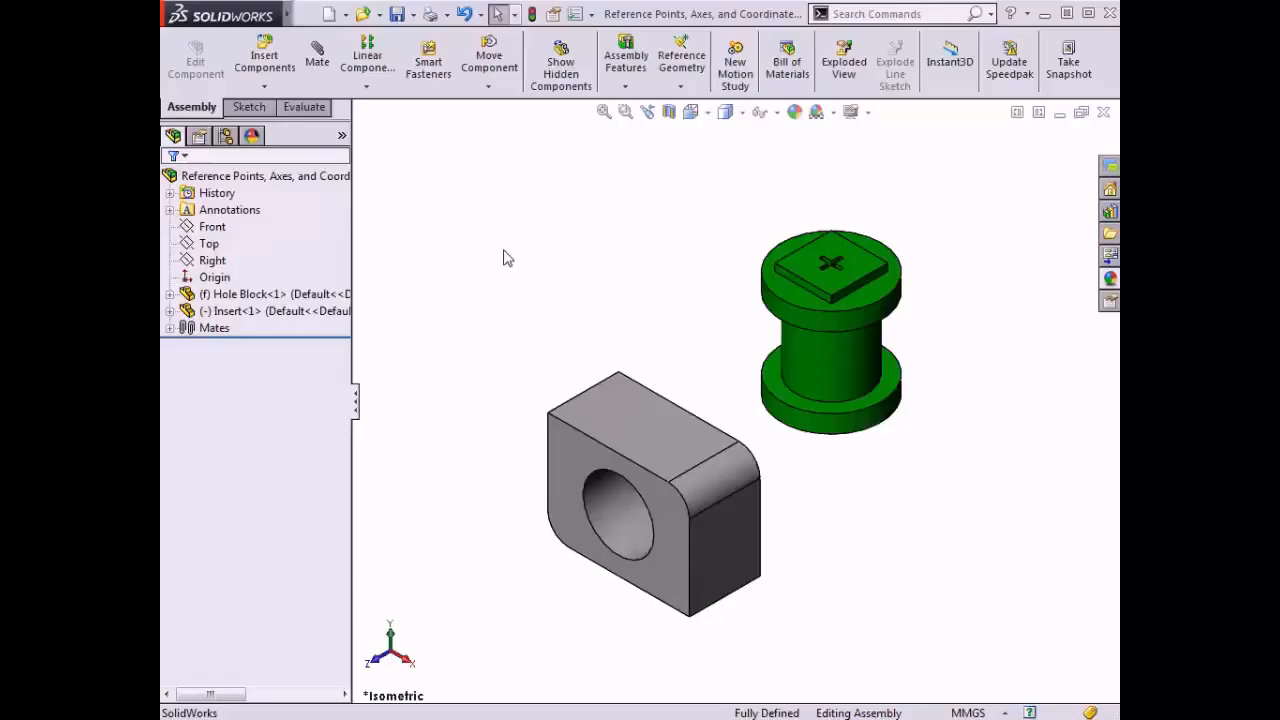
- Try a One Line/Edge/Axis reference axis along the Hole Block's front vertical edge below the rounded face, and clear the selection
click(688, 88)
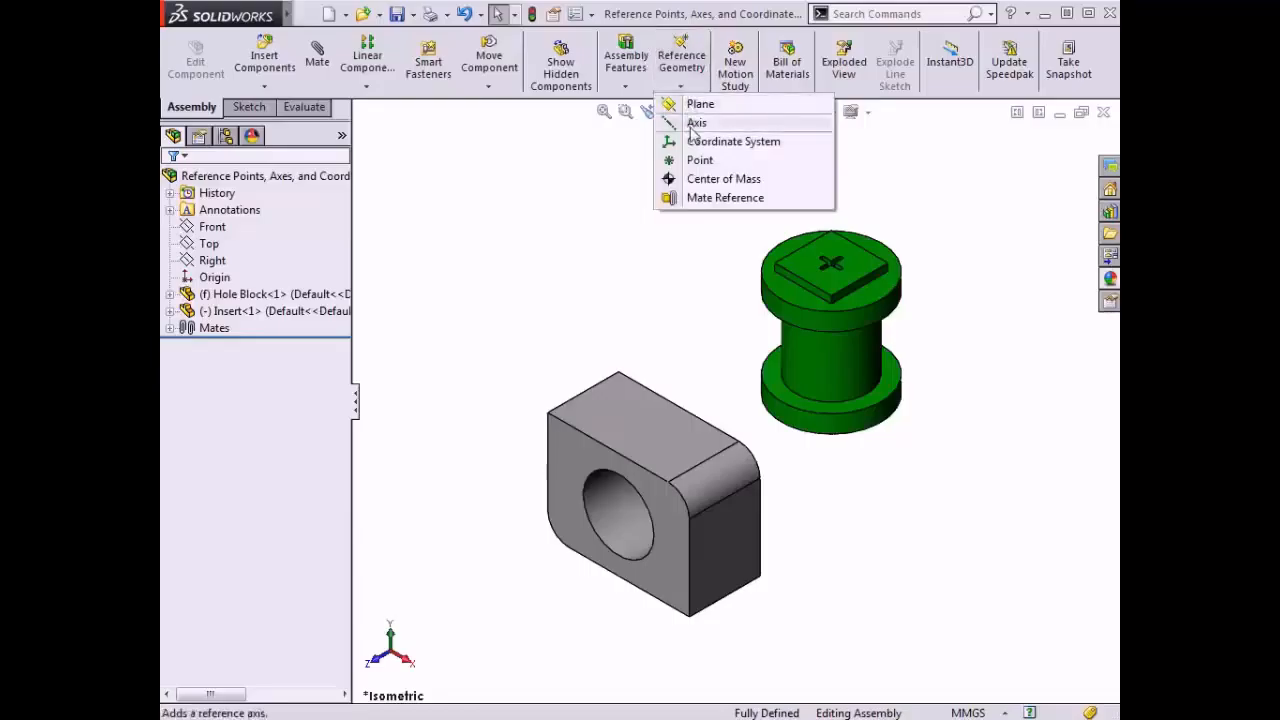
click(694, 125)
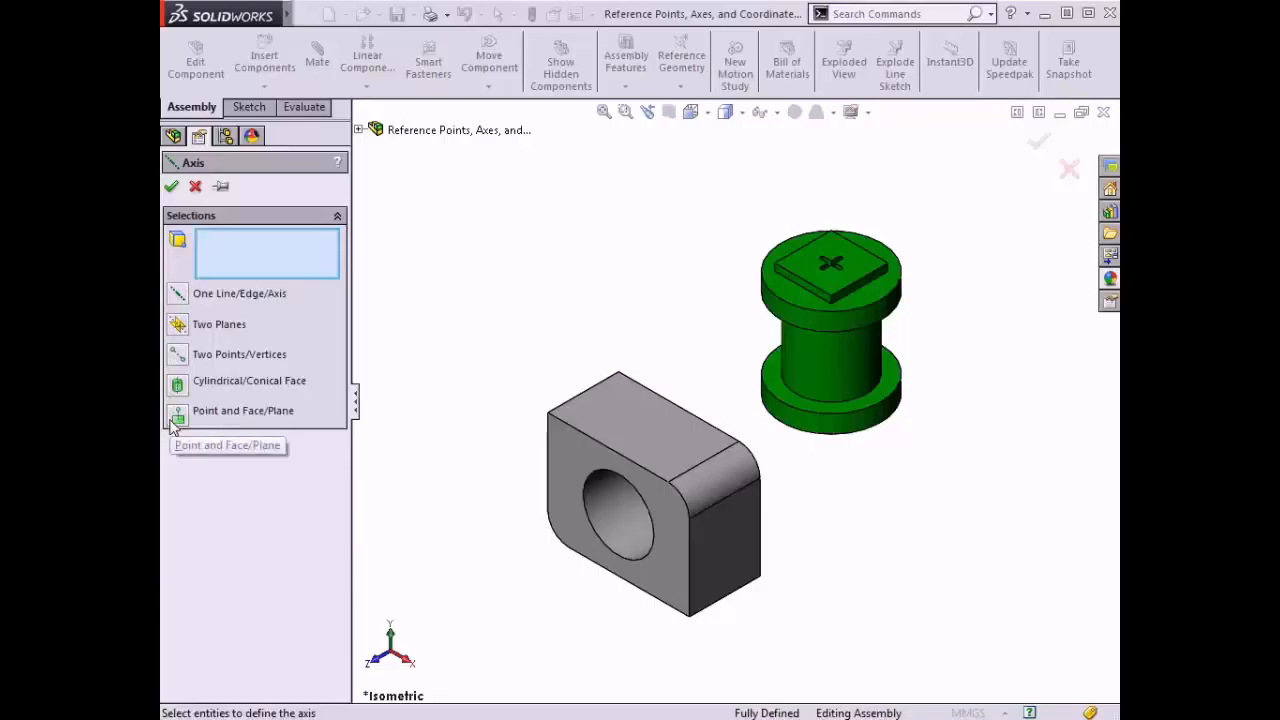
click(178, 295)
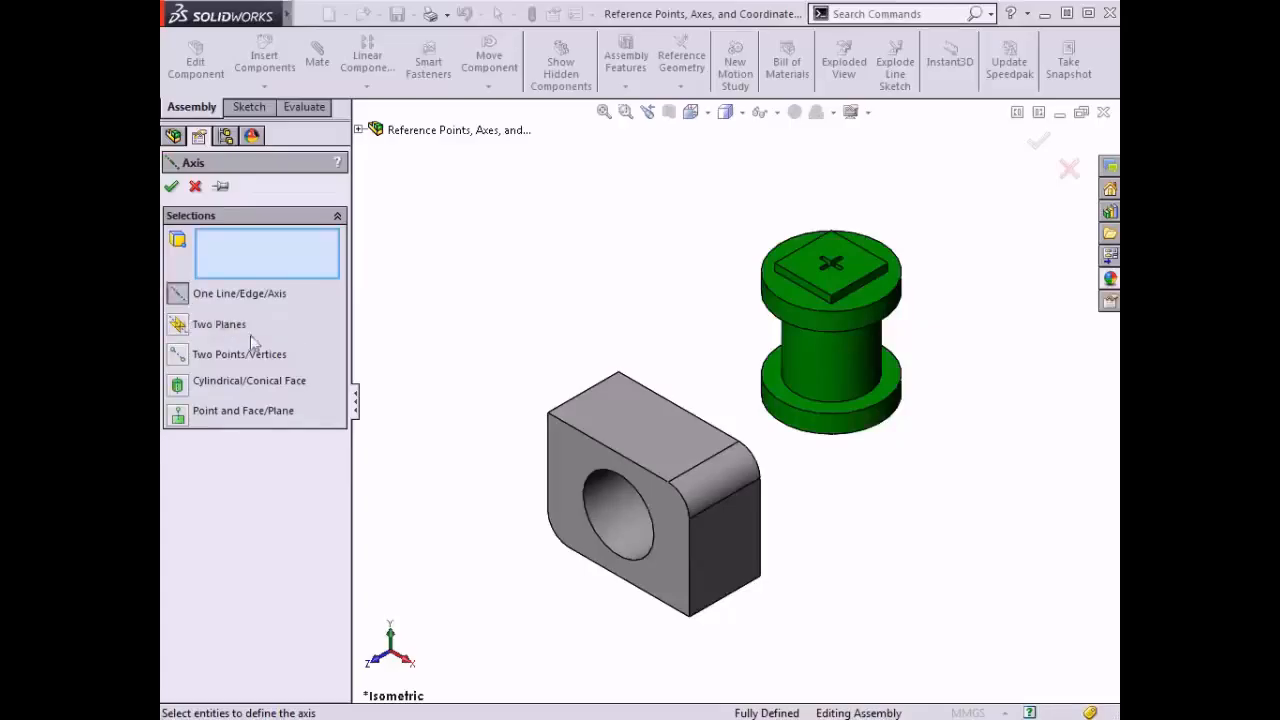
click(690, 563)
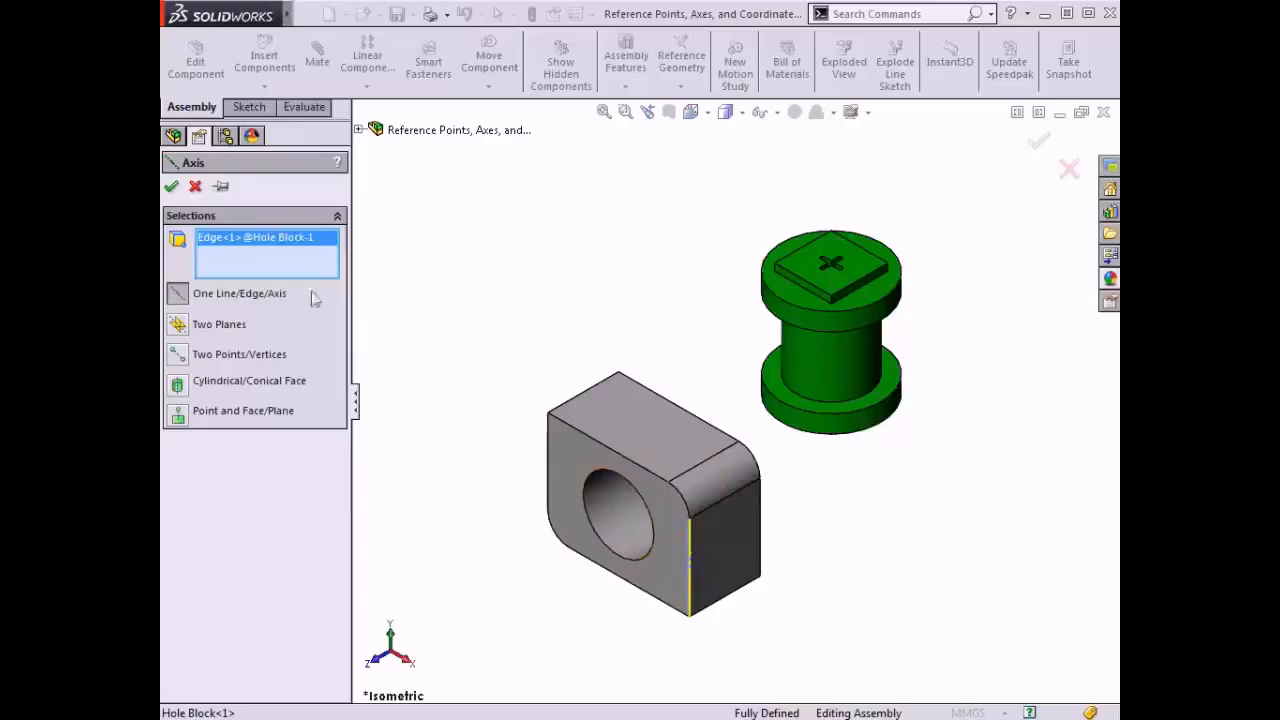
right_click(280, 258)
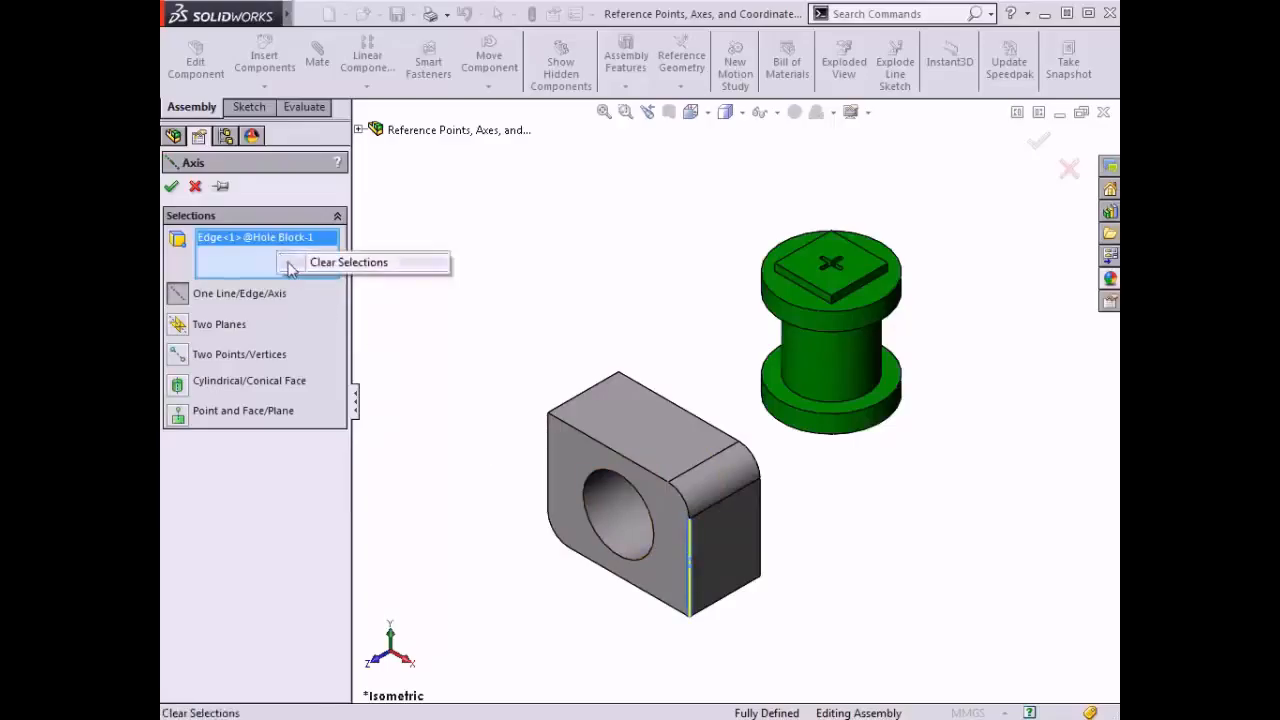
click(330, 262)
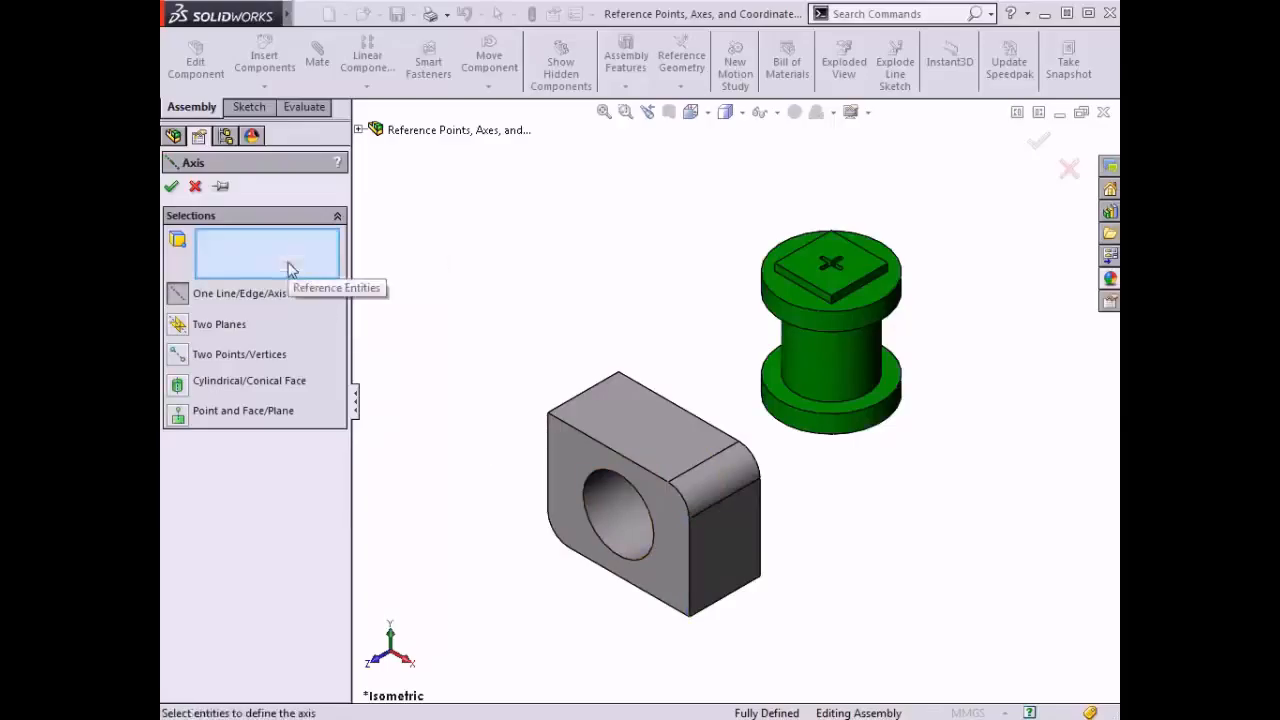
- Create a Two Planes reference axis from the top face of the Insert's square boss and the Hole Block's planar side face
click(177, 326)
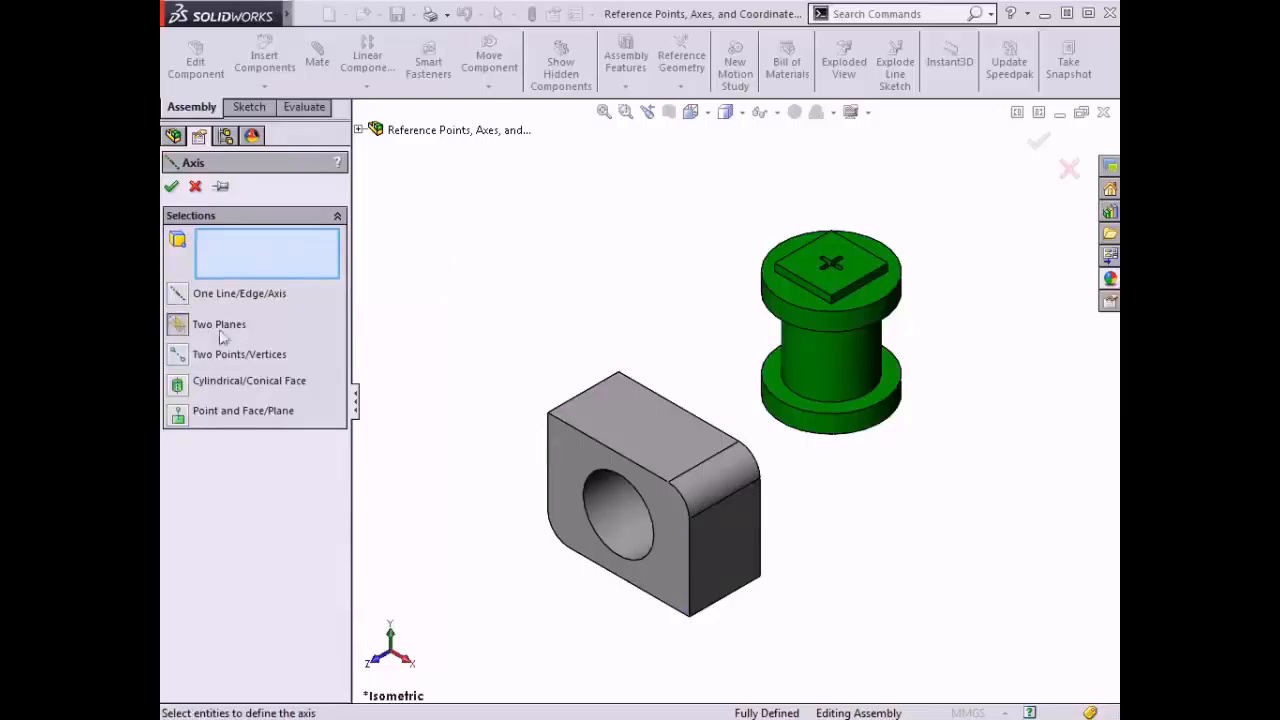
click(839, 286)
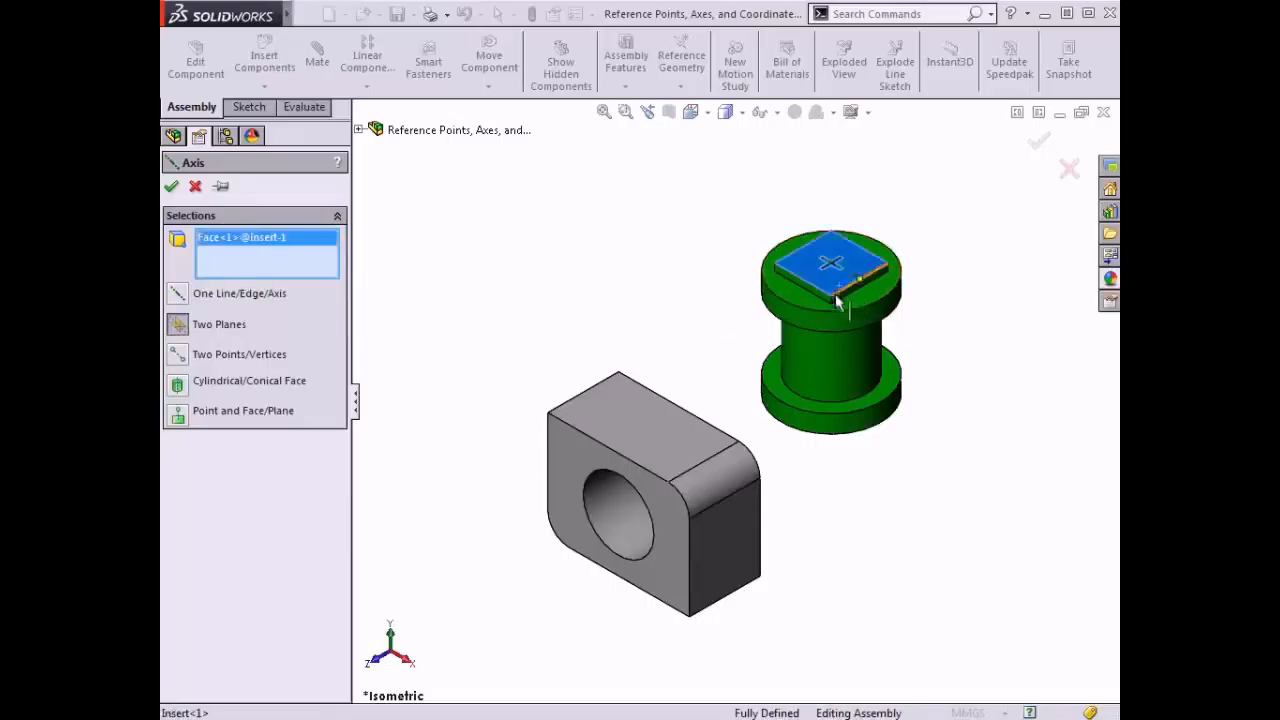
click(741, 533)
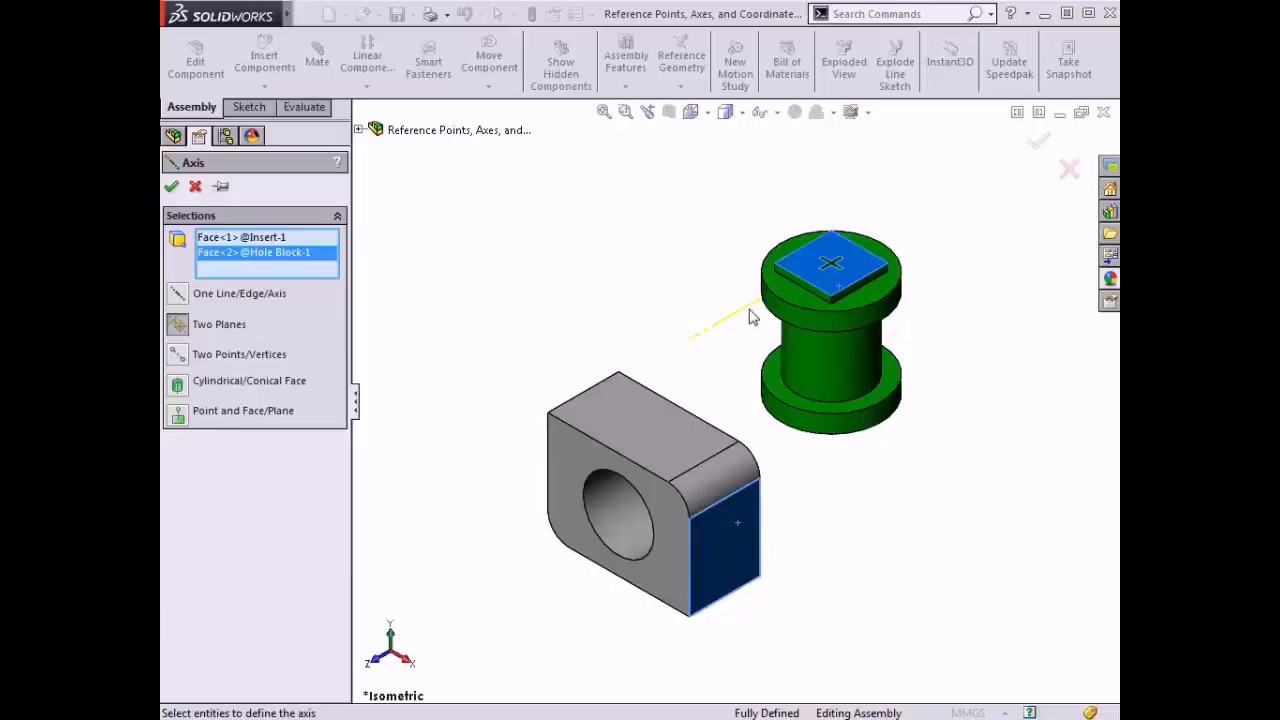
click(172, 188)
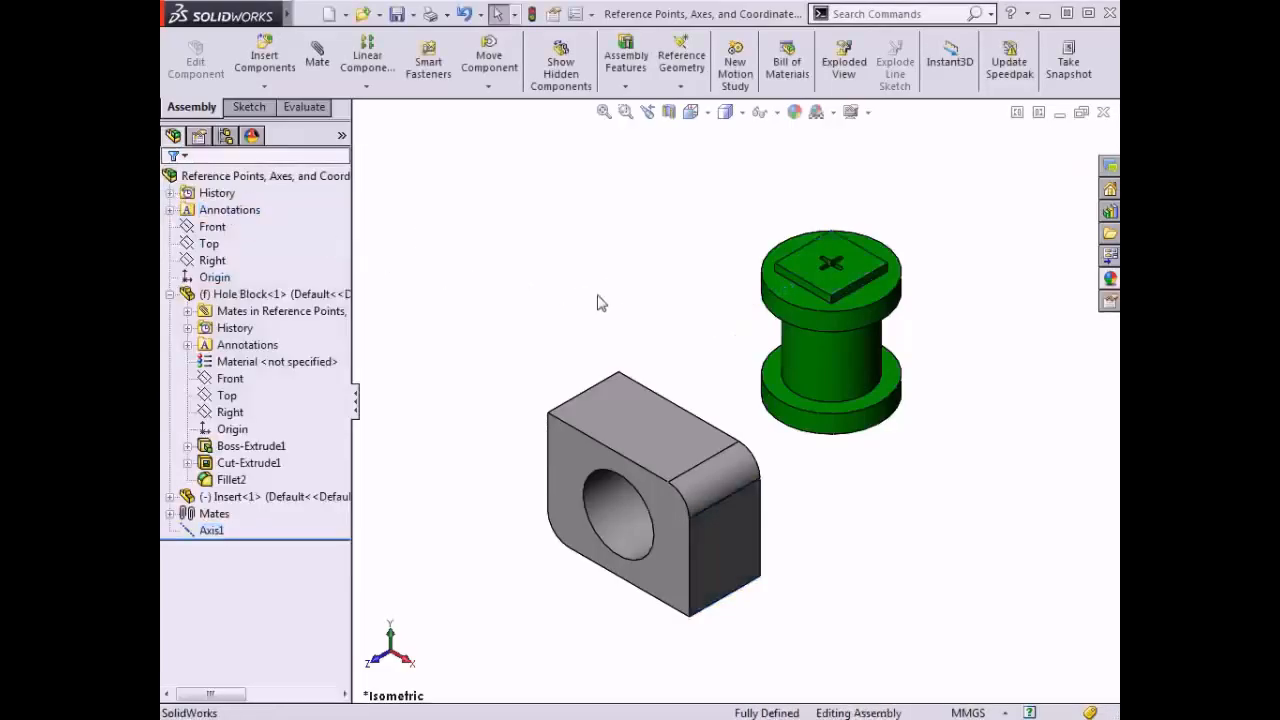
- Move the Insert down beside the Hole Block and rebuild the assembly to update the reference axis
drag(818, 363, 836, 642)
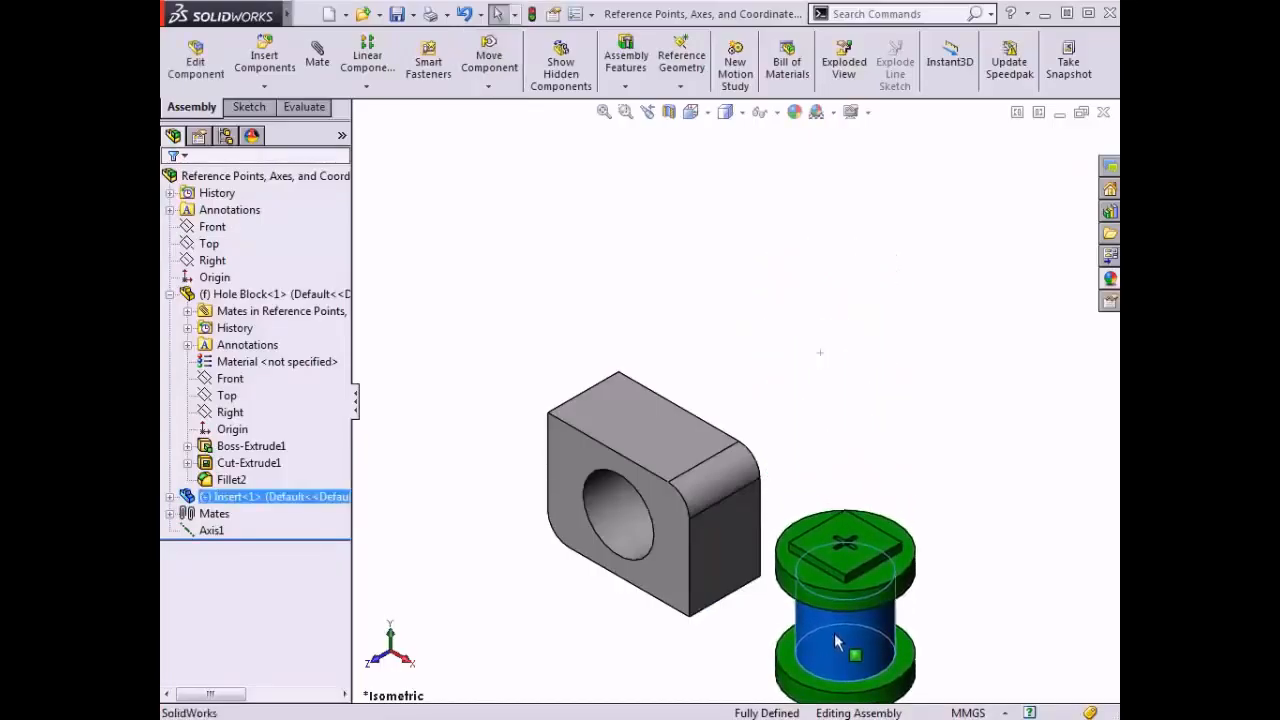
click(531, 14)
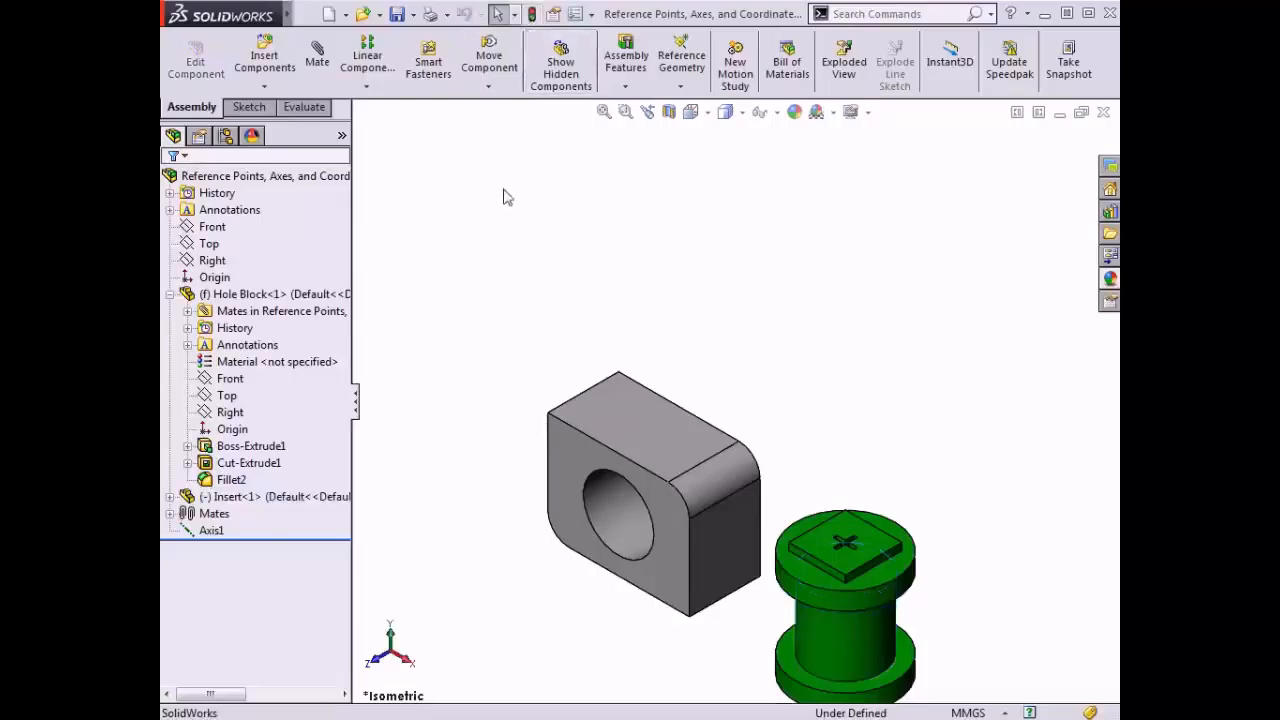
click(213, 533)
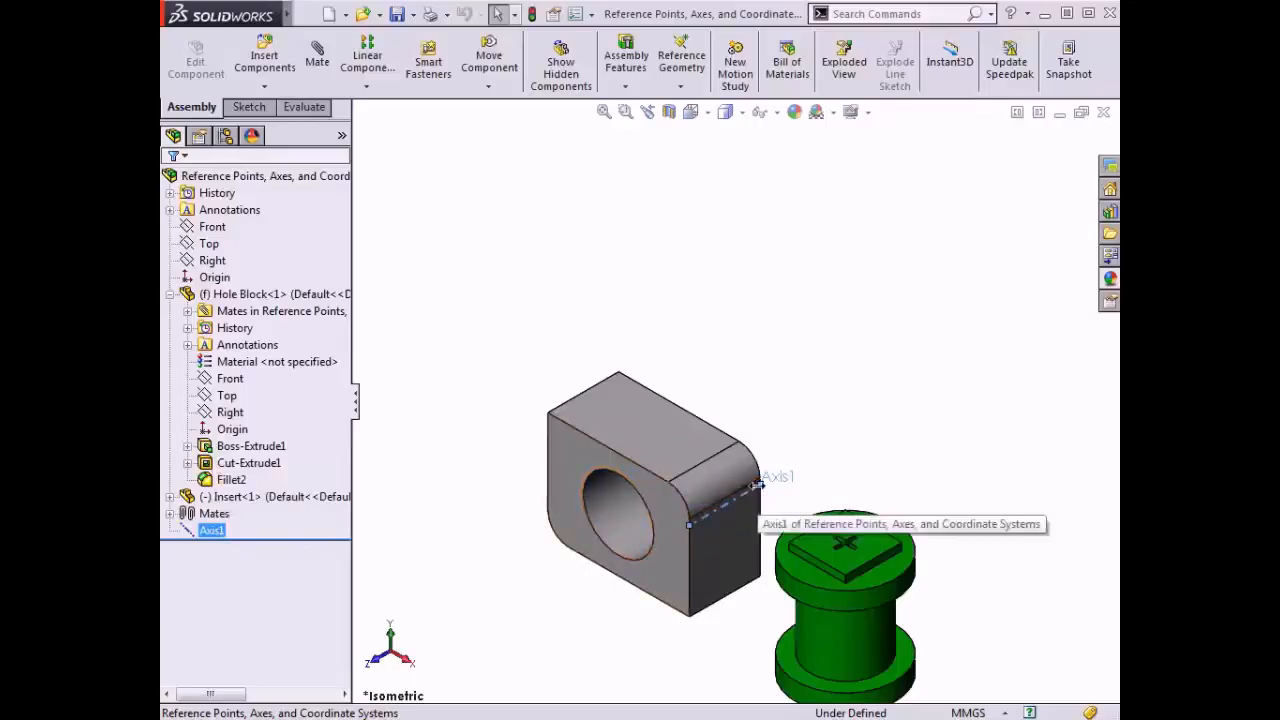
click(804, 411)
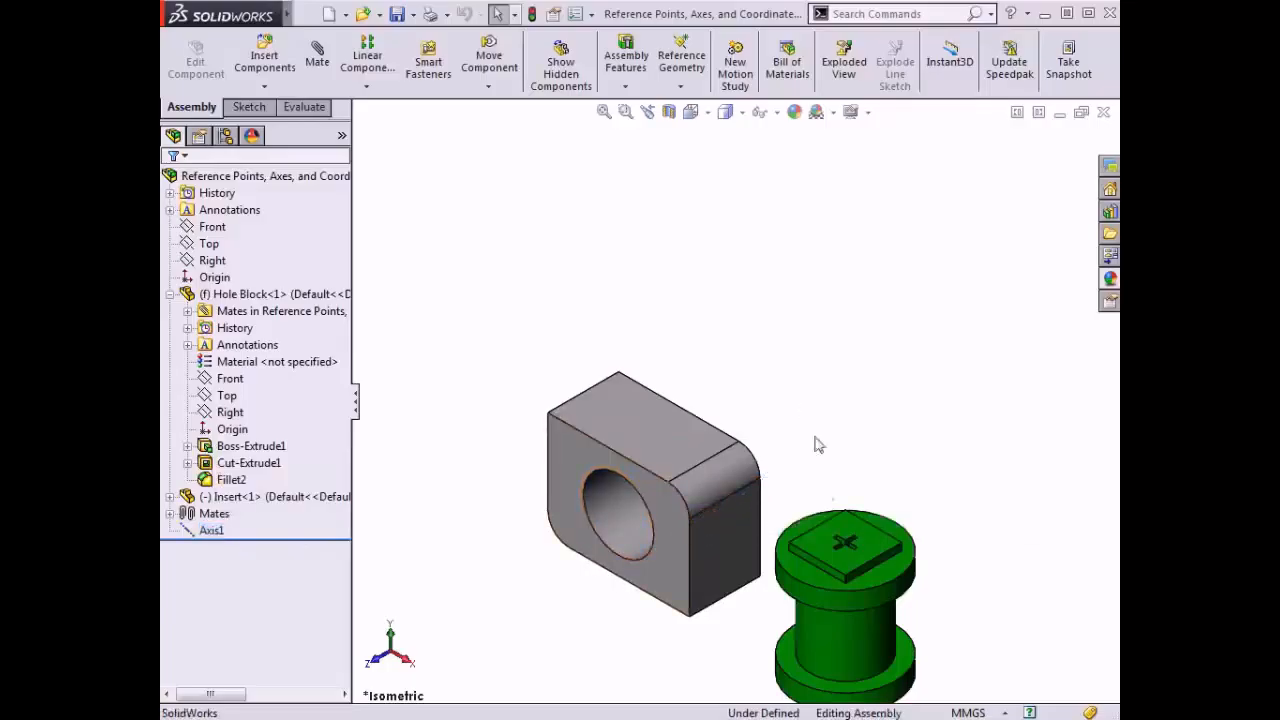
- Move the Insert back up above the Hole Block and deselect it
drag(843, 636, 847, 337)
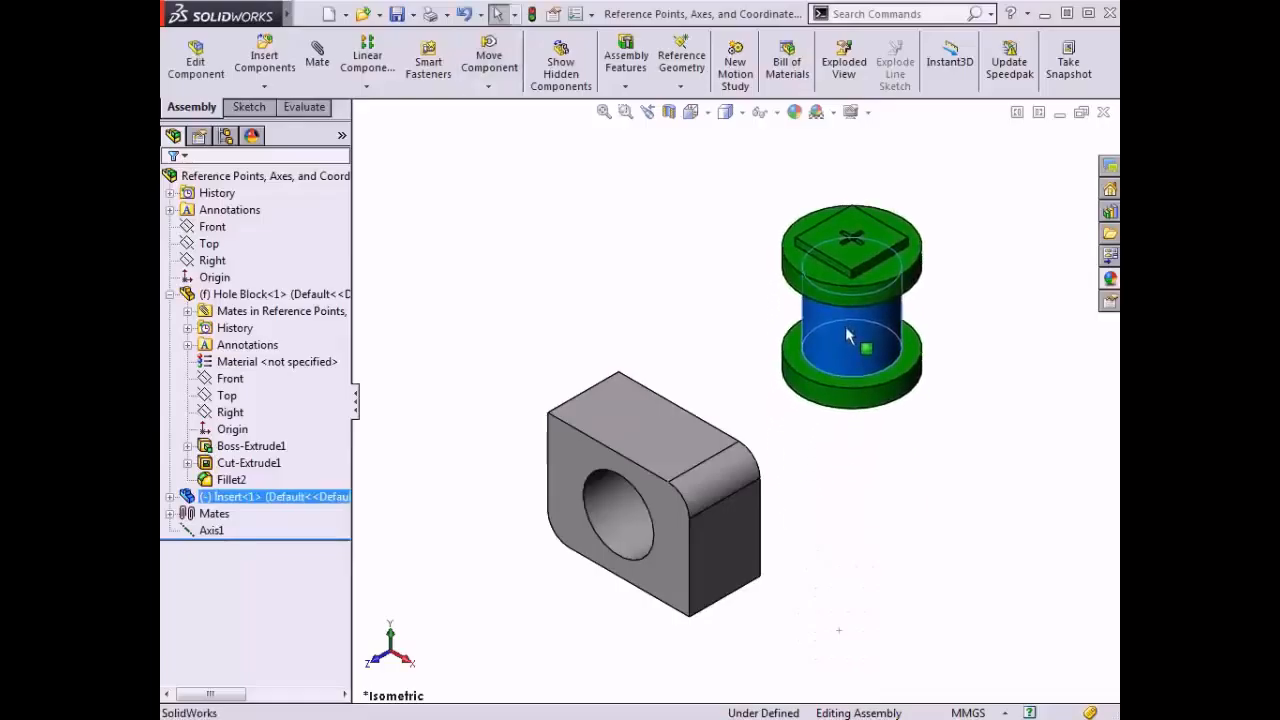
click(834, 480)
- Edit Axis1 and clear its two face references
click(211, 530)
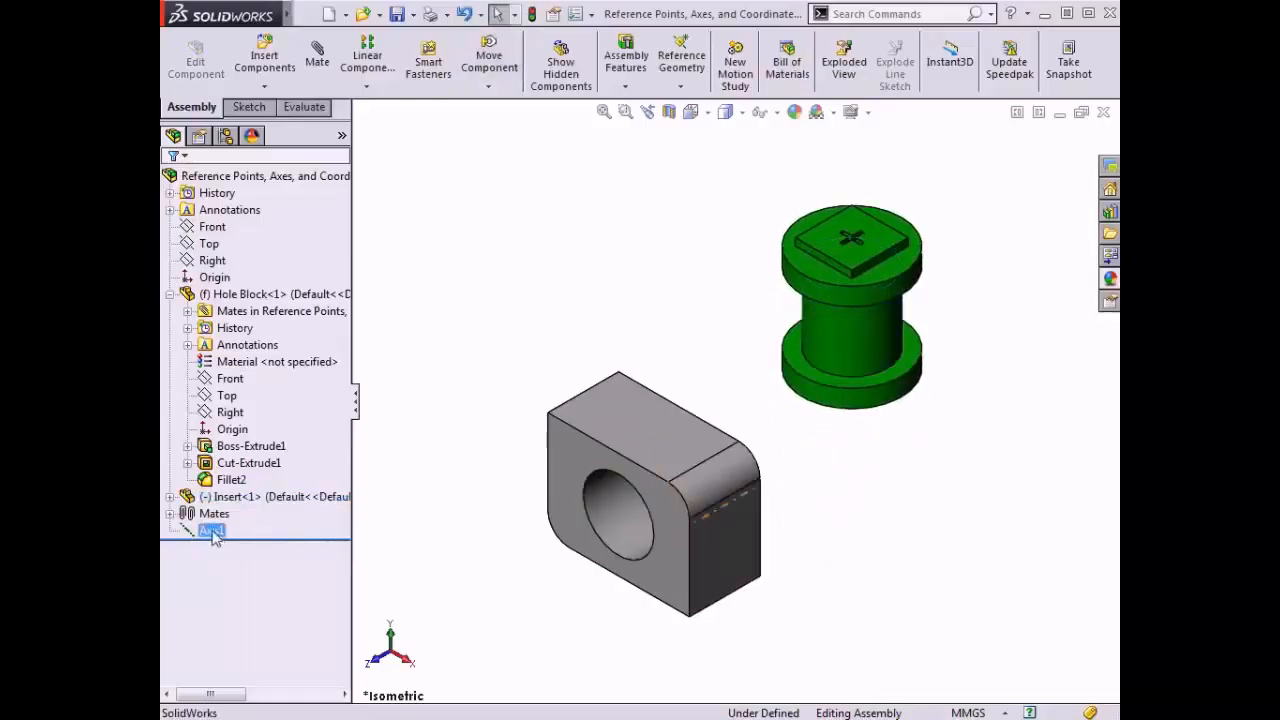
click(224, 481)
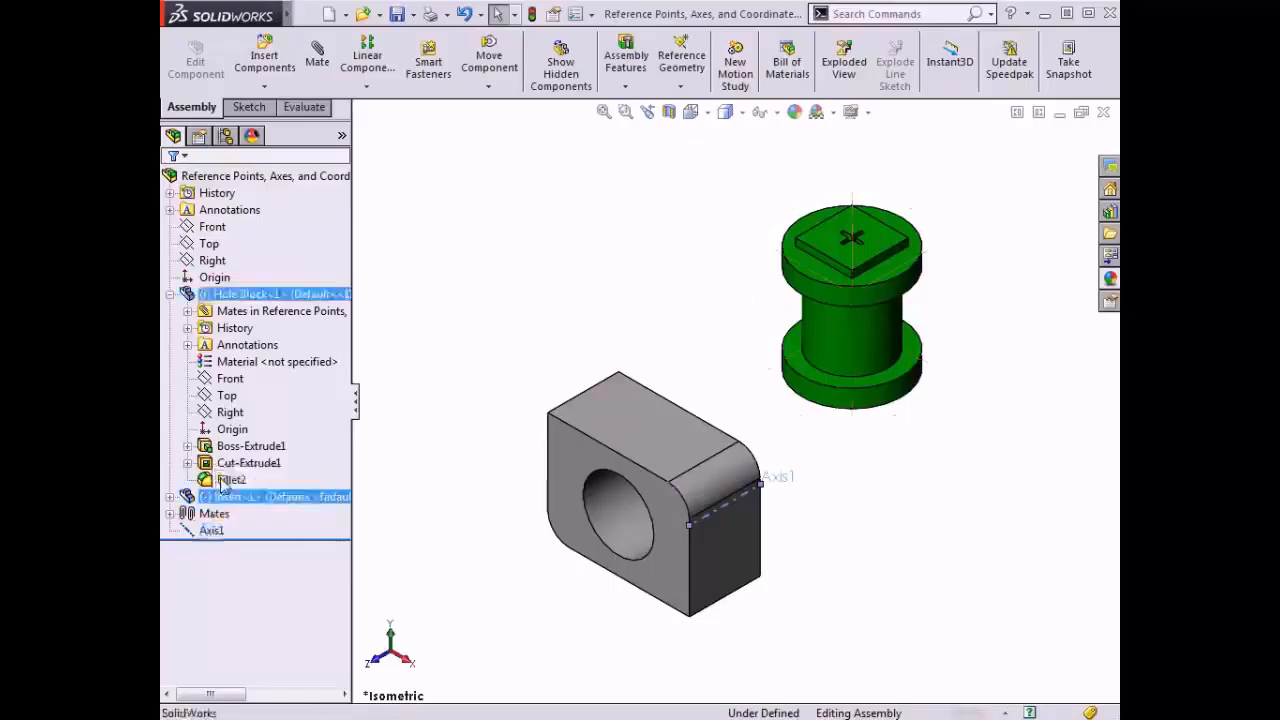
right_click(239, 261)
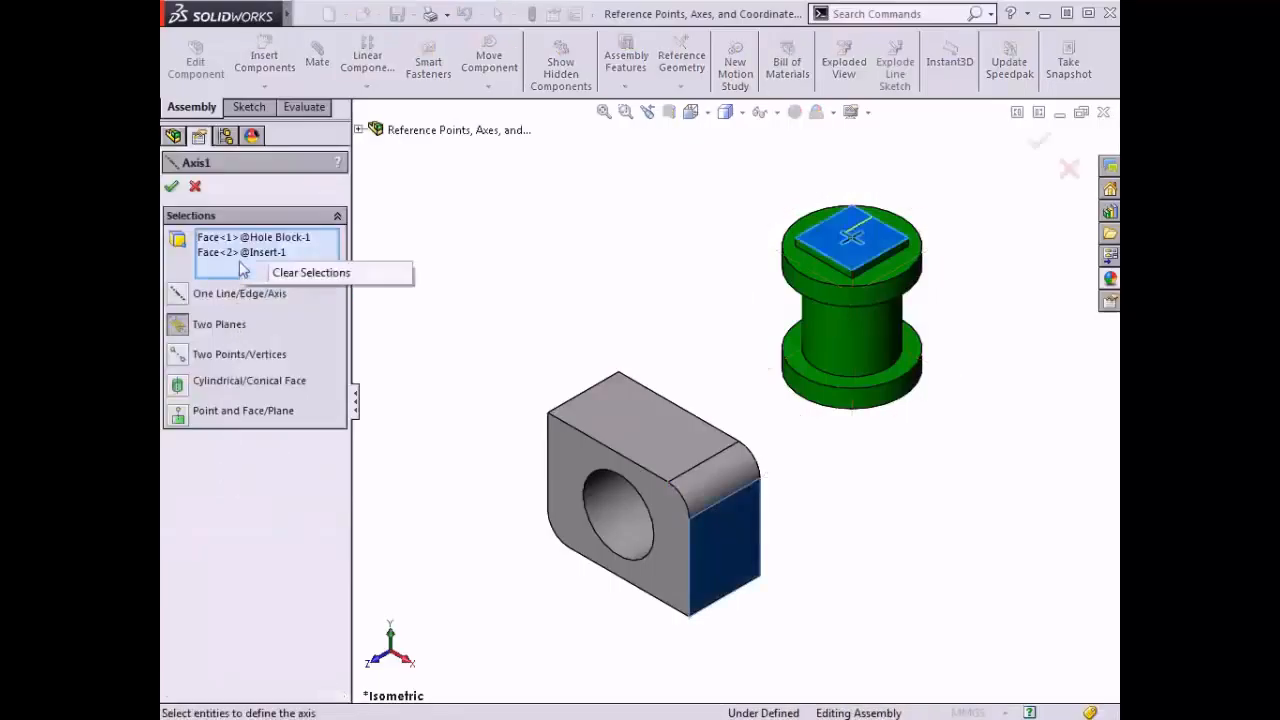
click(251, 274)
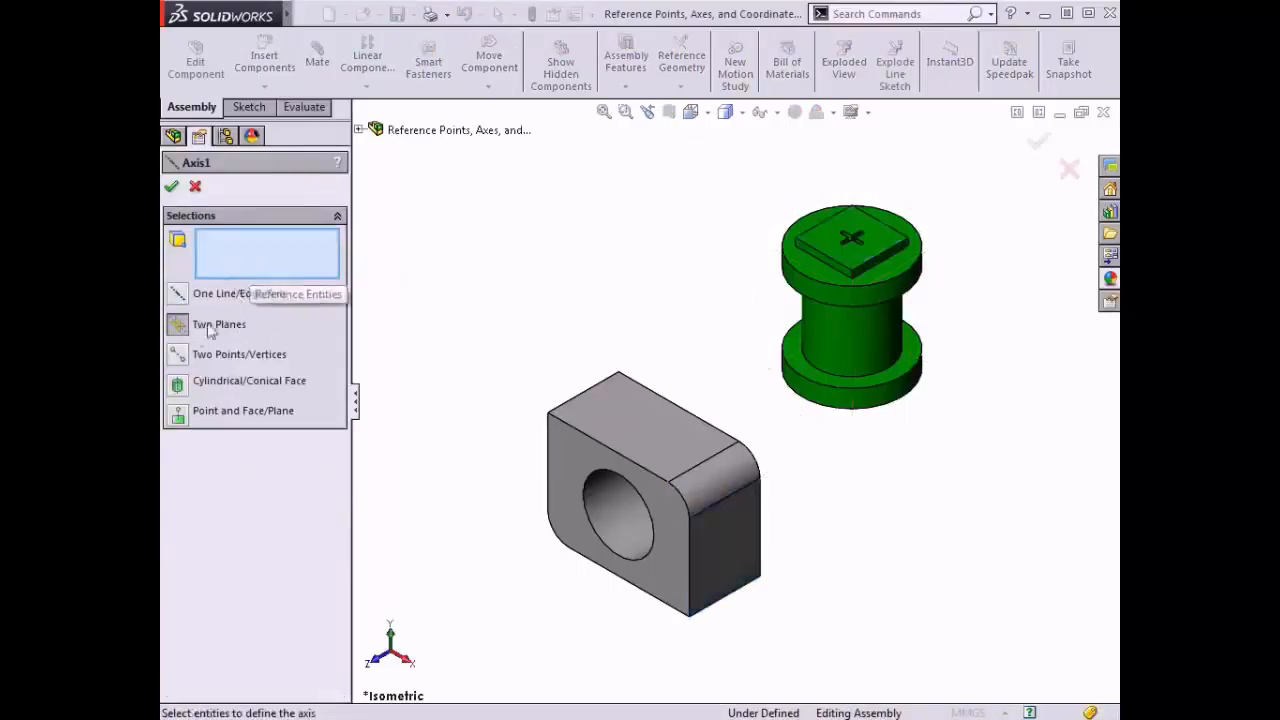
- Try a Two Points/Vertices axis from the Hole Block's sharp upper front corner to the Insert's nearest square boss corner, and clear the selections
click(180, 362)
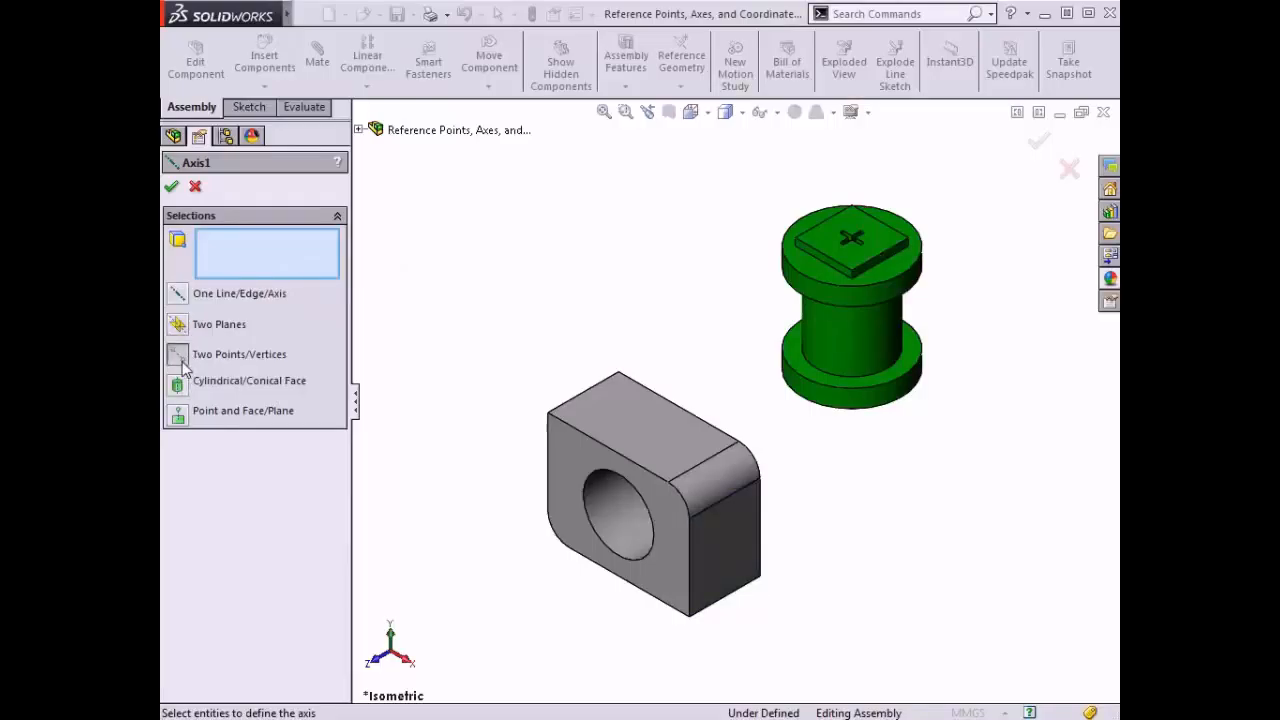
click(548, 413)
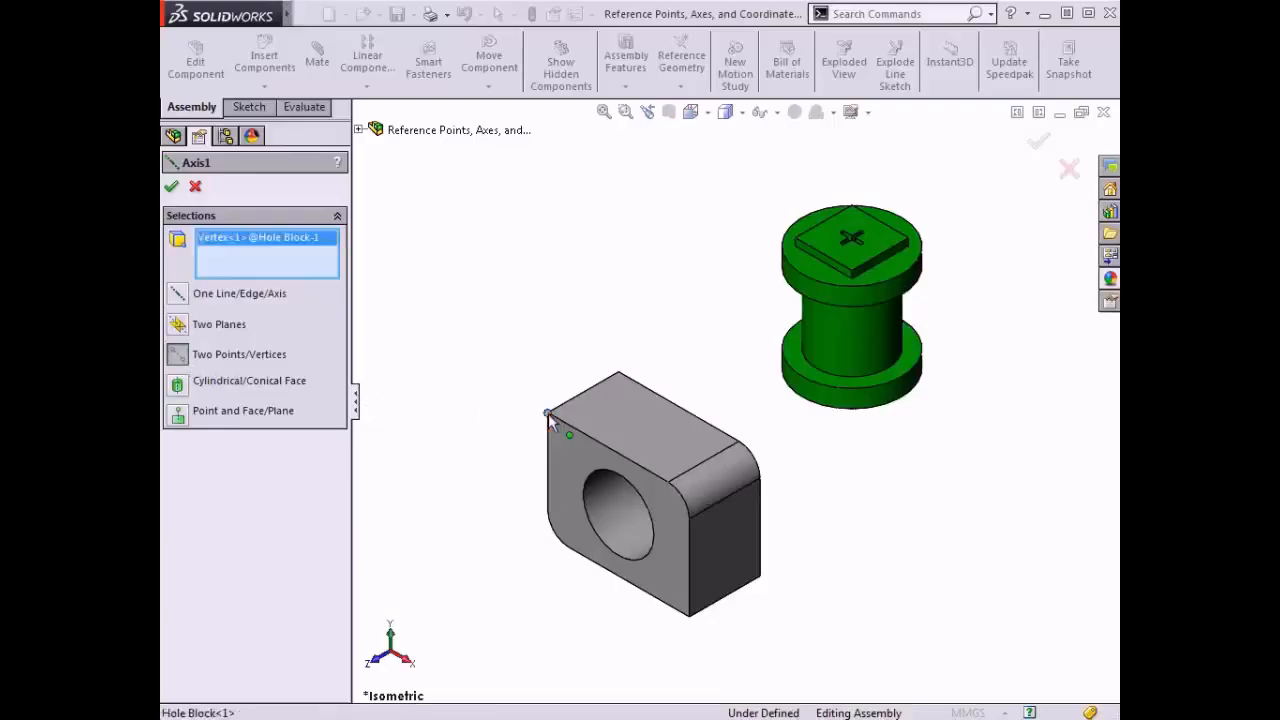
click(792, 241)
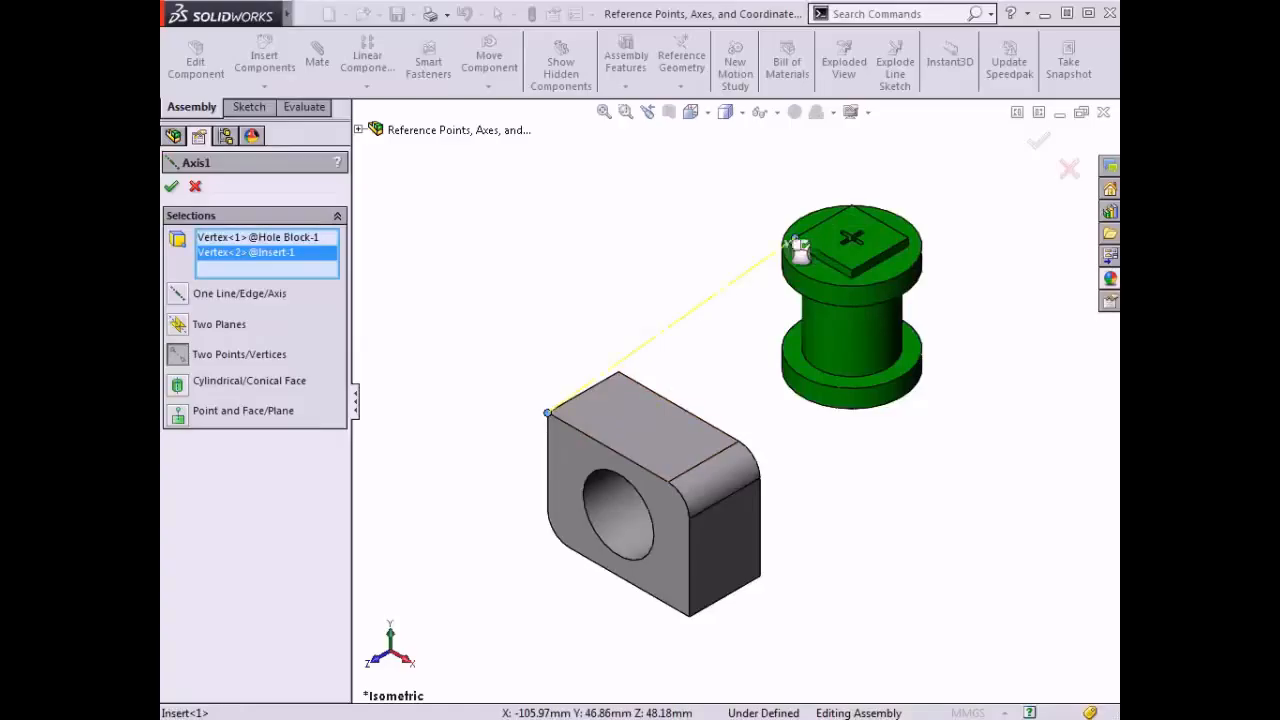
right_click(278, 277)
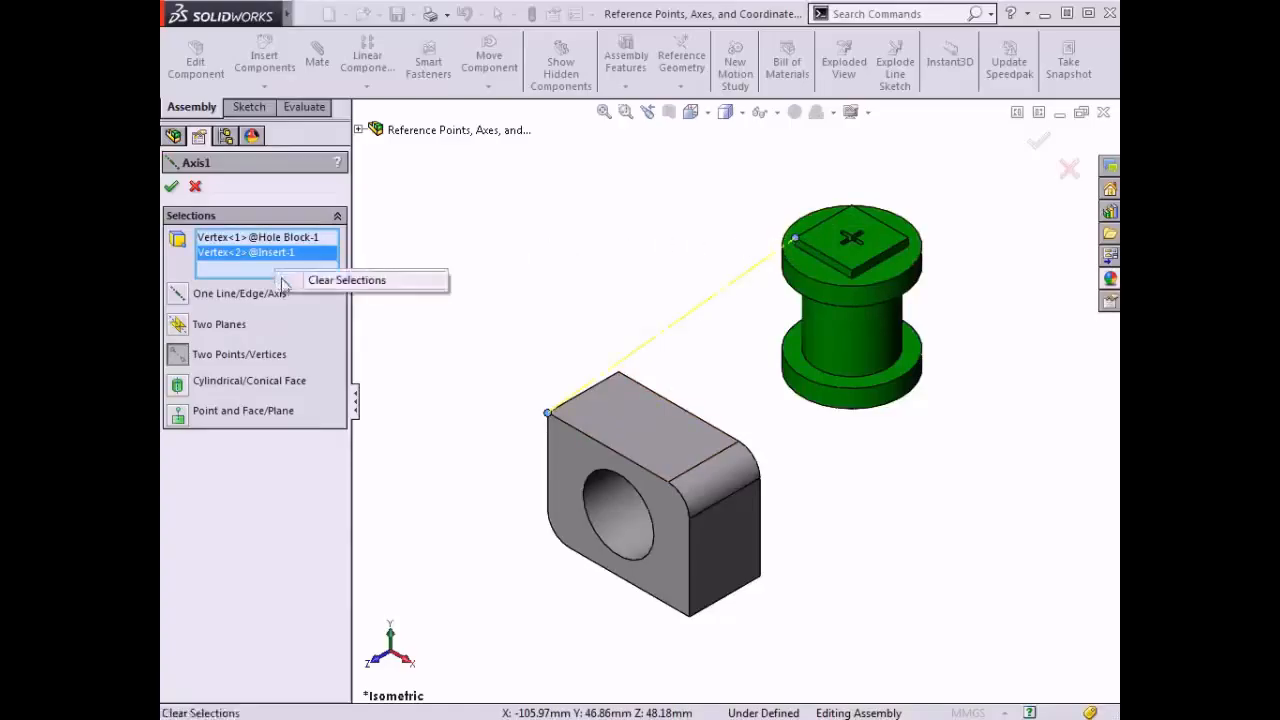
click(285, 286)
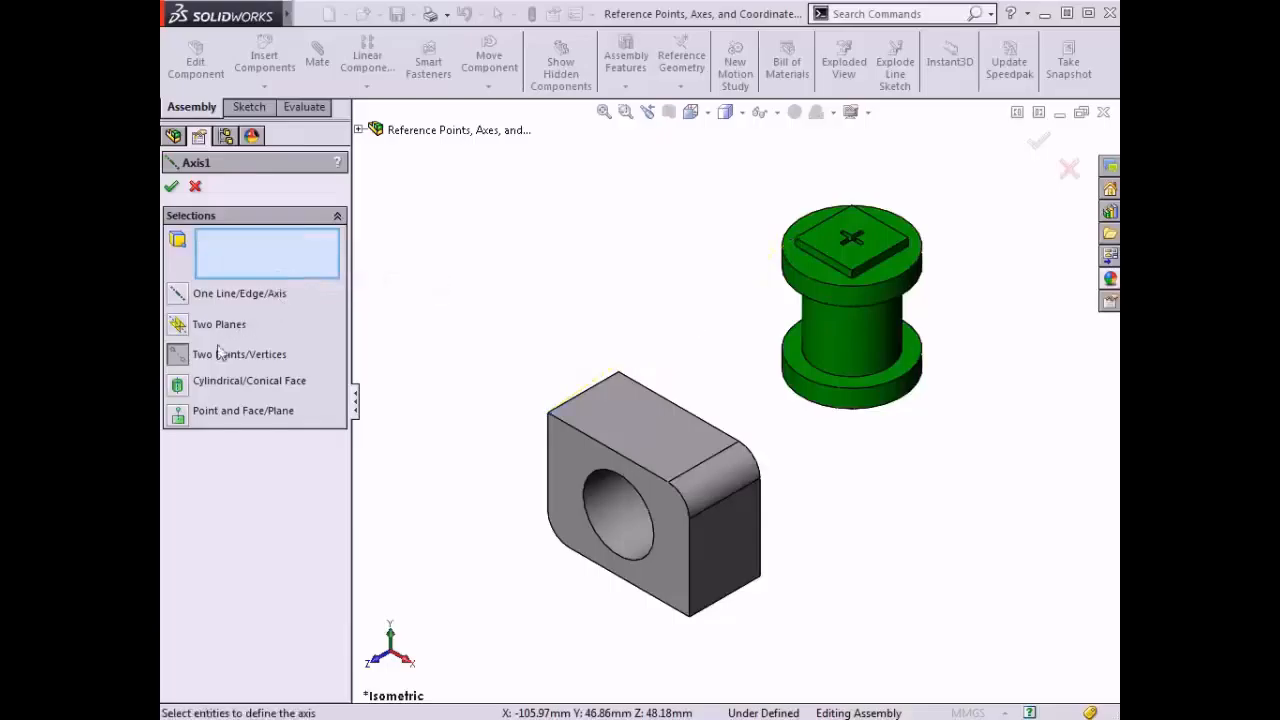
- Try a Cylindrical/Conical Face axis using the Hole Block's upper rounded face, and clear the selection
click(179, 389)
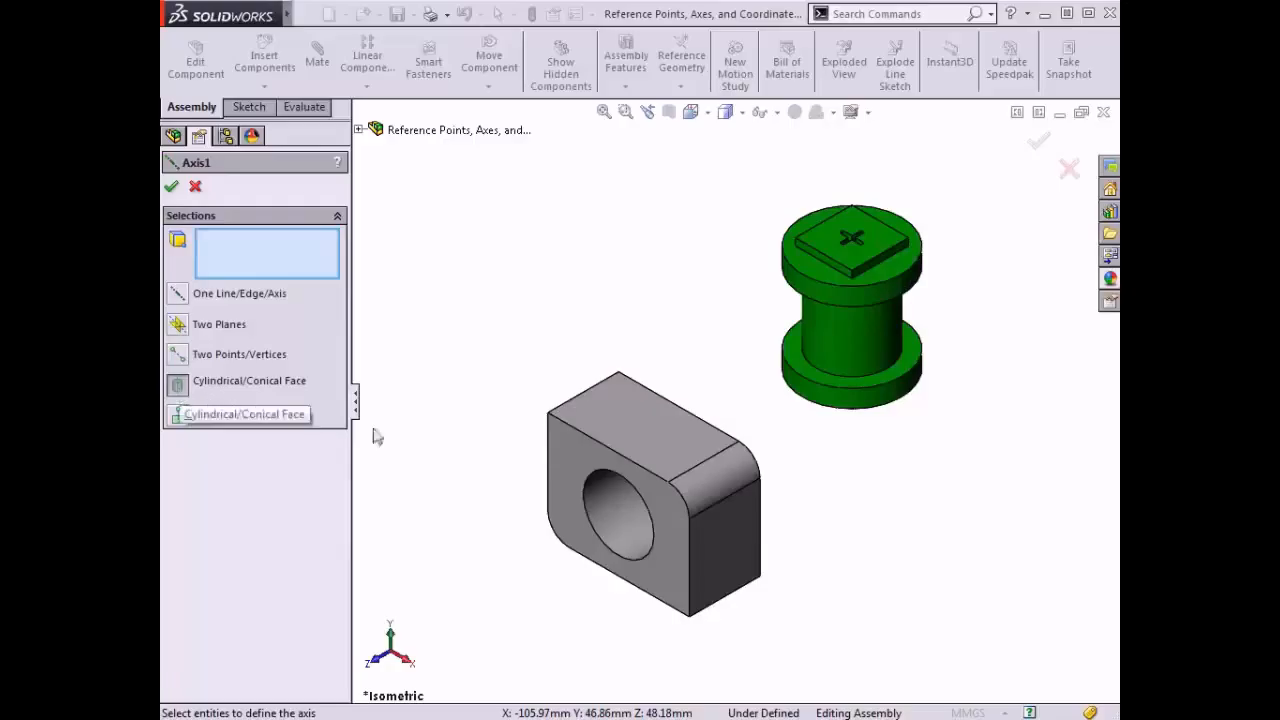
click(717, 489)
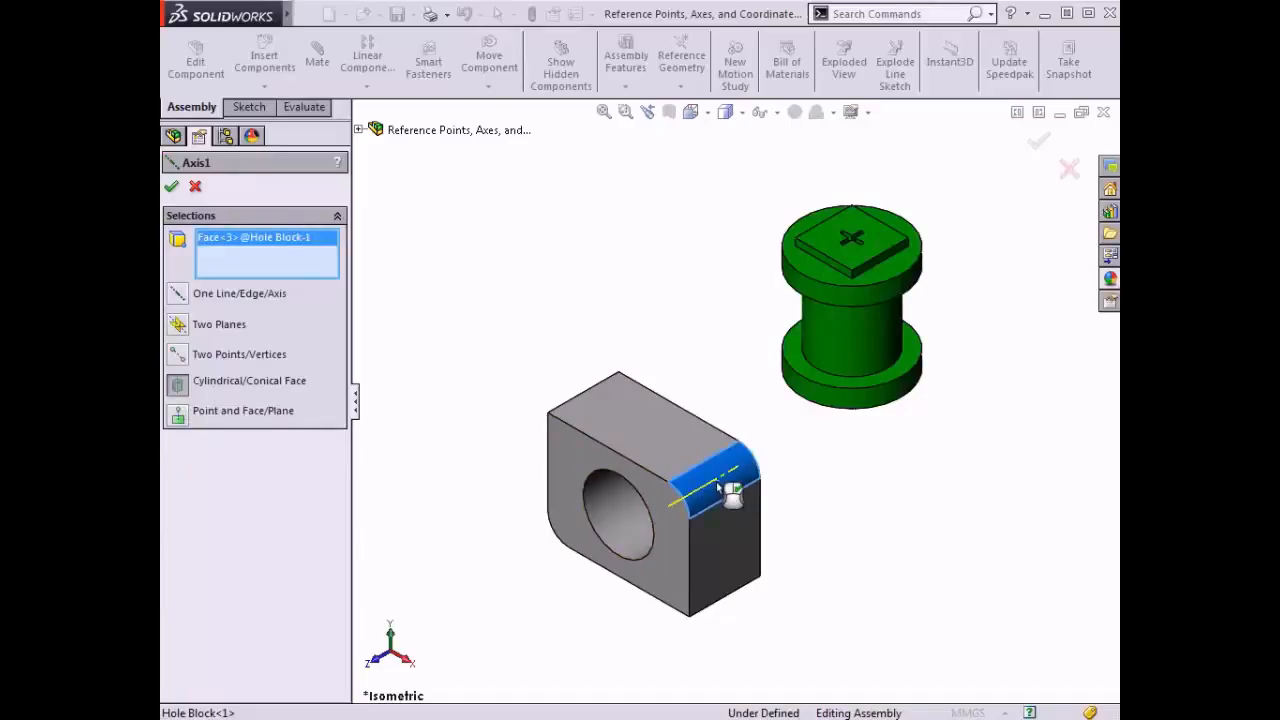
right_click(283, 279)
click(320, 277)
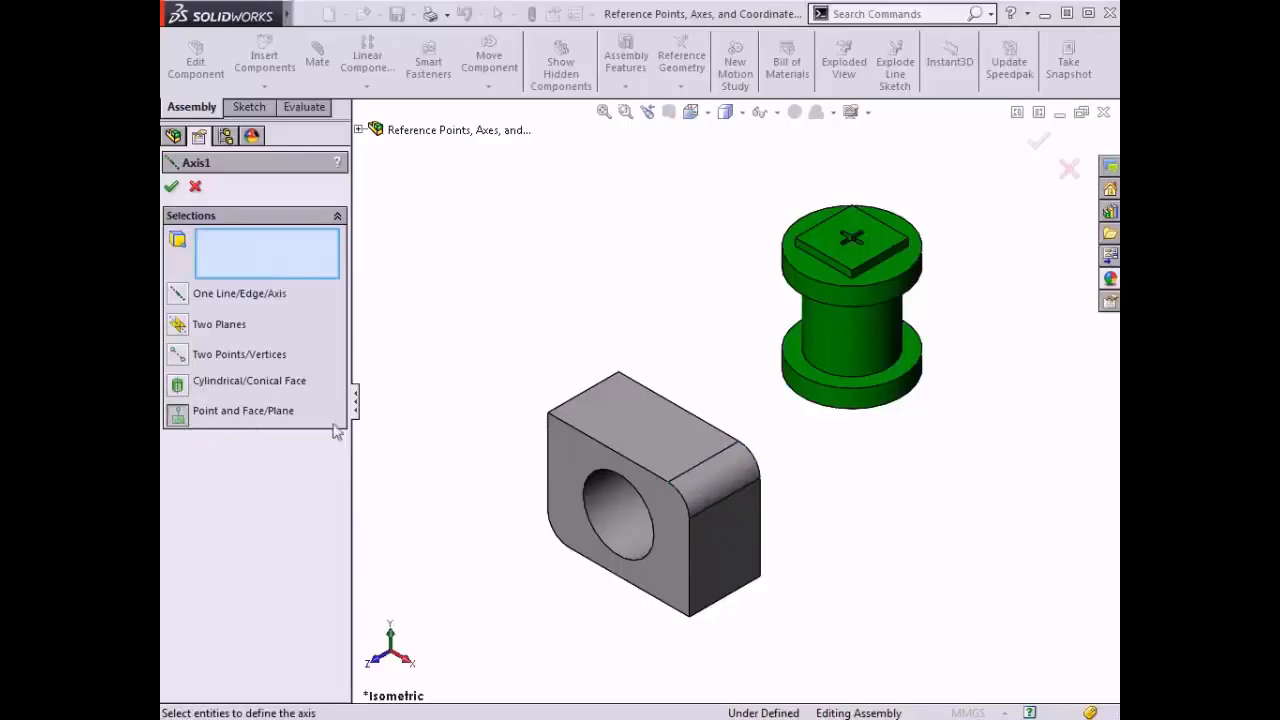
- Rotate the Insert to tilt its square boss forward, try a Point and Face/Plane axis through the boss face and Hole Block's front fillet vertex, and cancel
right_drag(812, 395, 720, 442)
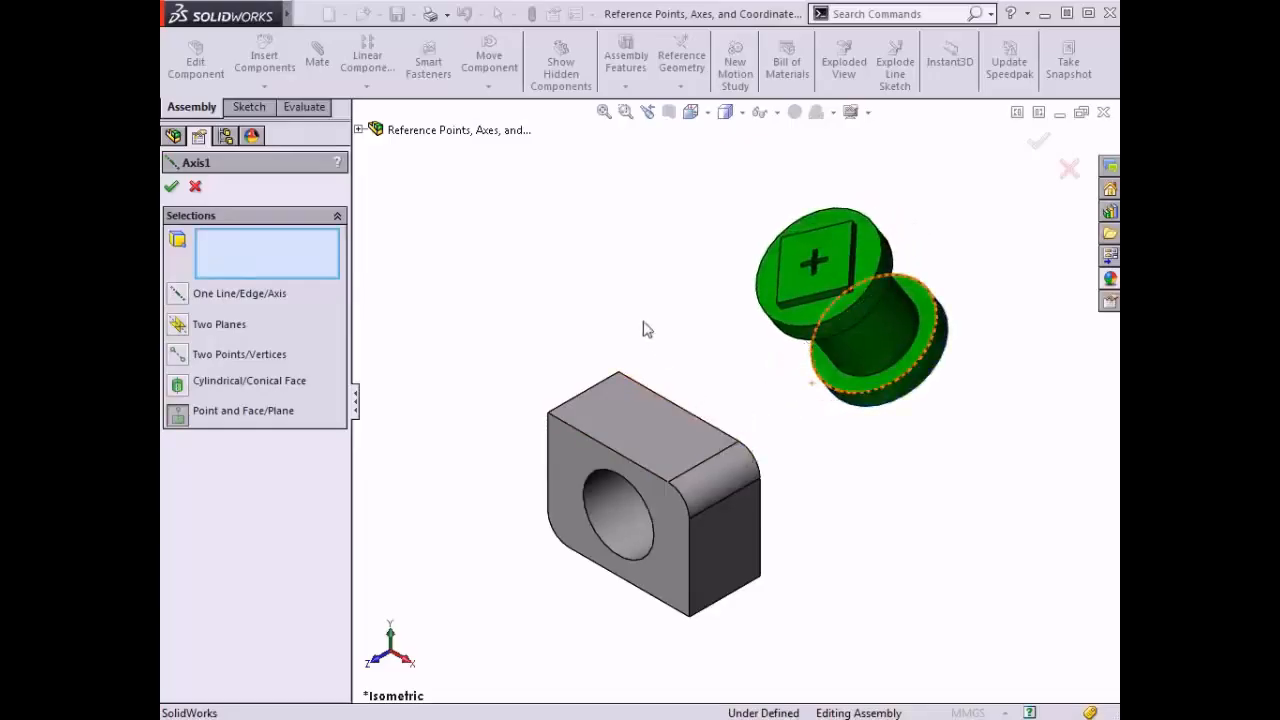
click(820, 285)
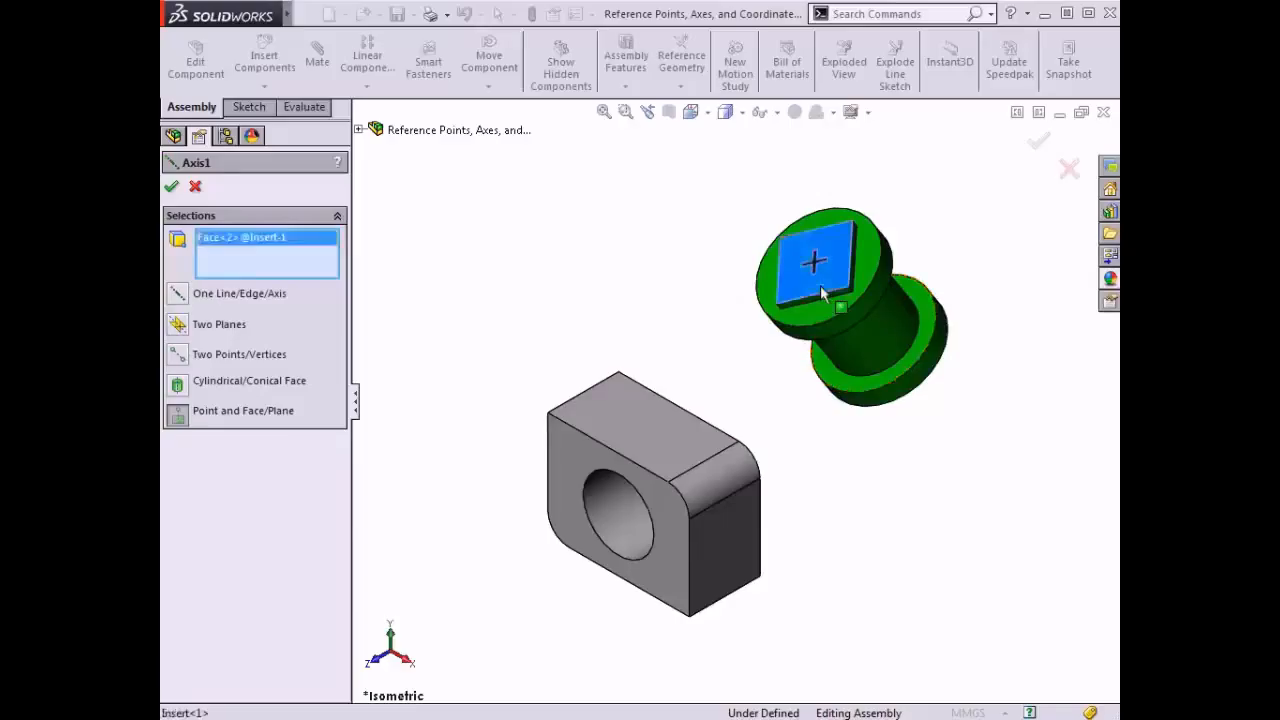
click(667, 483)
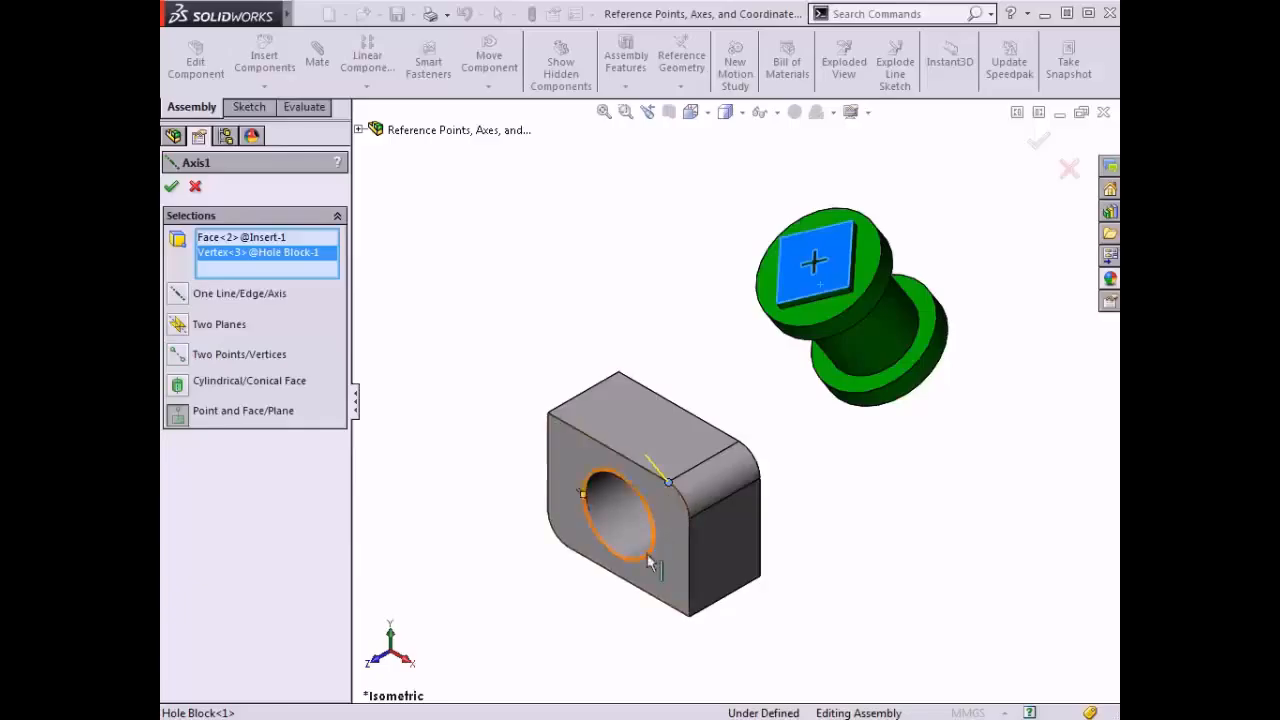
mouse_move(638, 608)
middle_down()
mouse_move(563, 566)
mouse_move(600, 570)
mouse_move(651, 623)
mouse_move(628, 585)
middle_up()
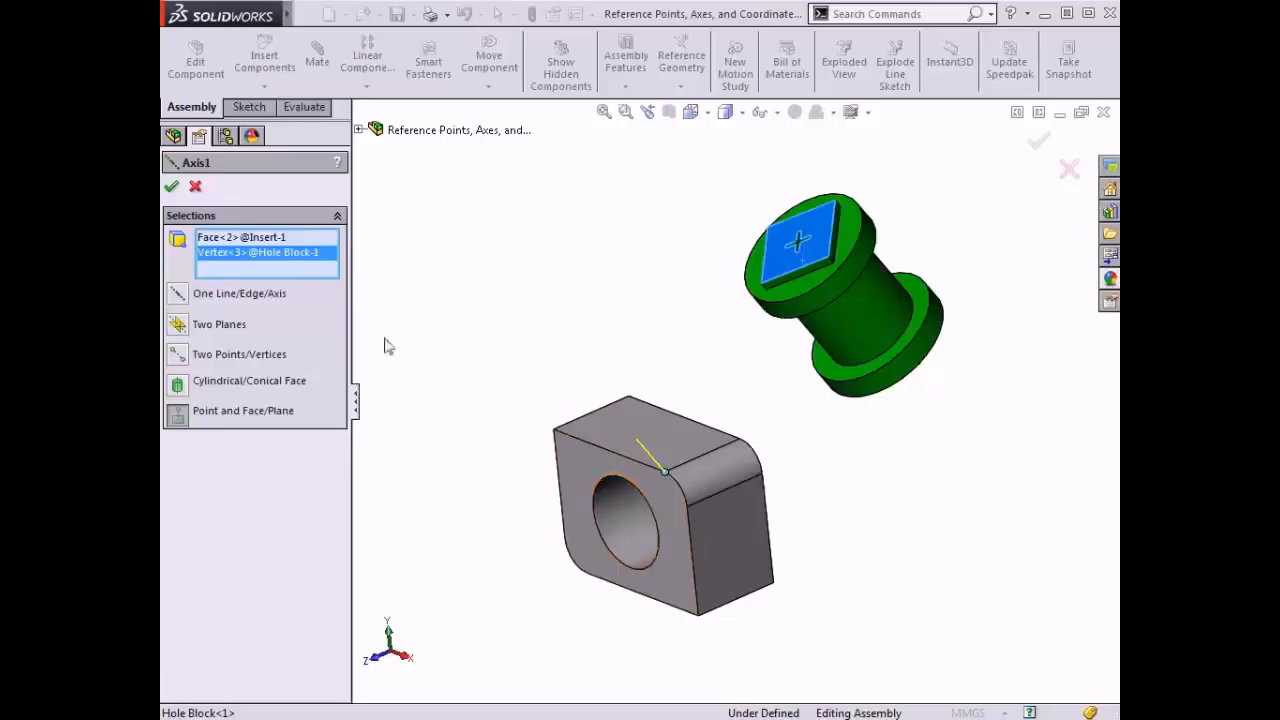
click(198, 188)
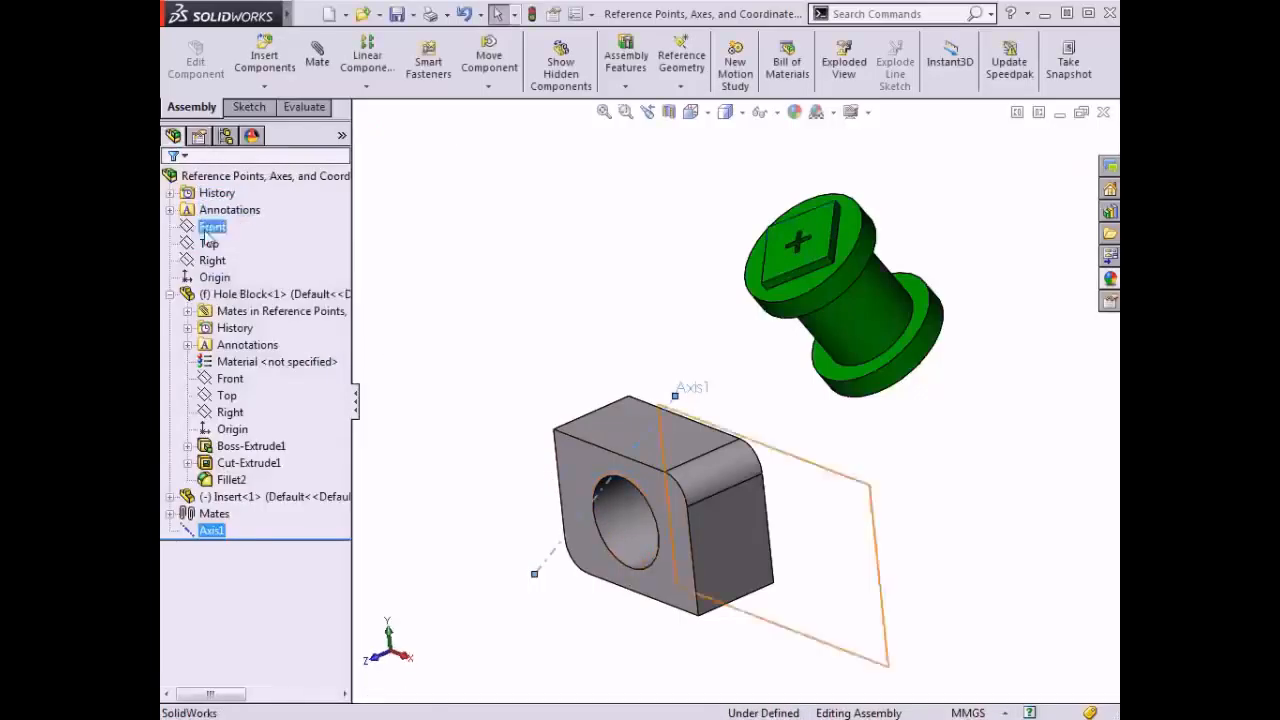
- Delete the reference axis Axis1 from the assembly
right_click(220, 536)
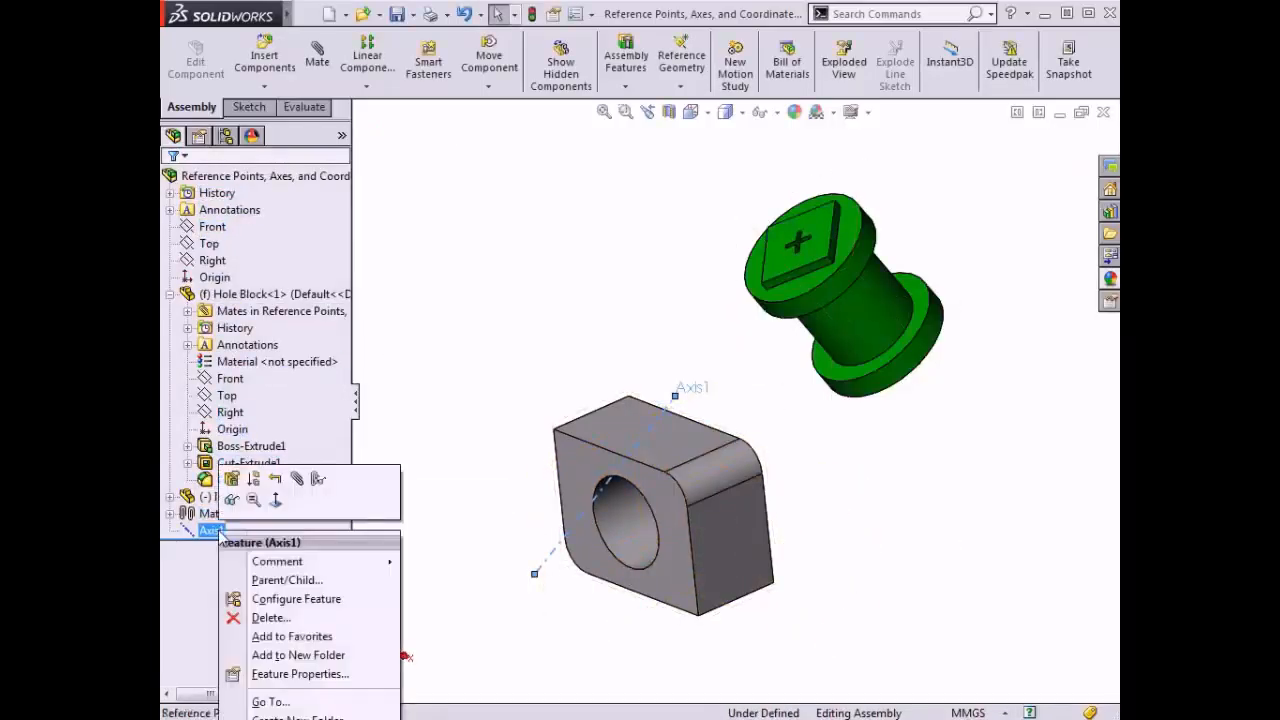
click(268, 618)
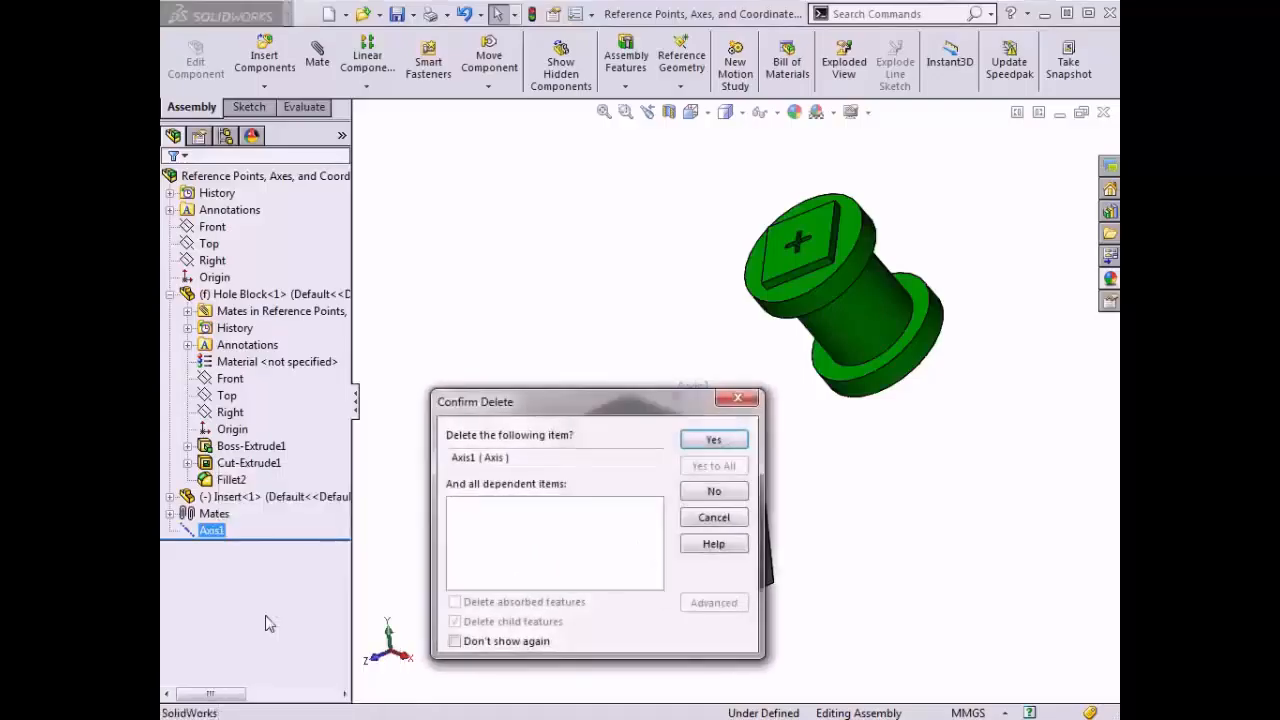
click(688, 443)
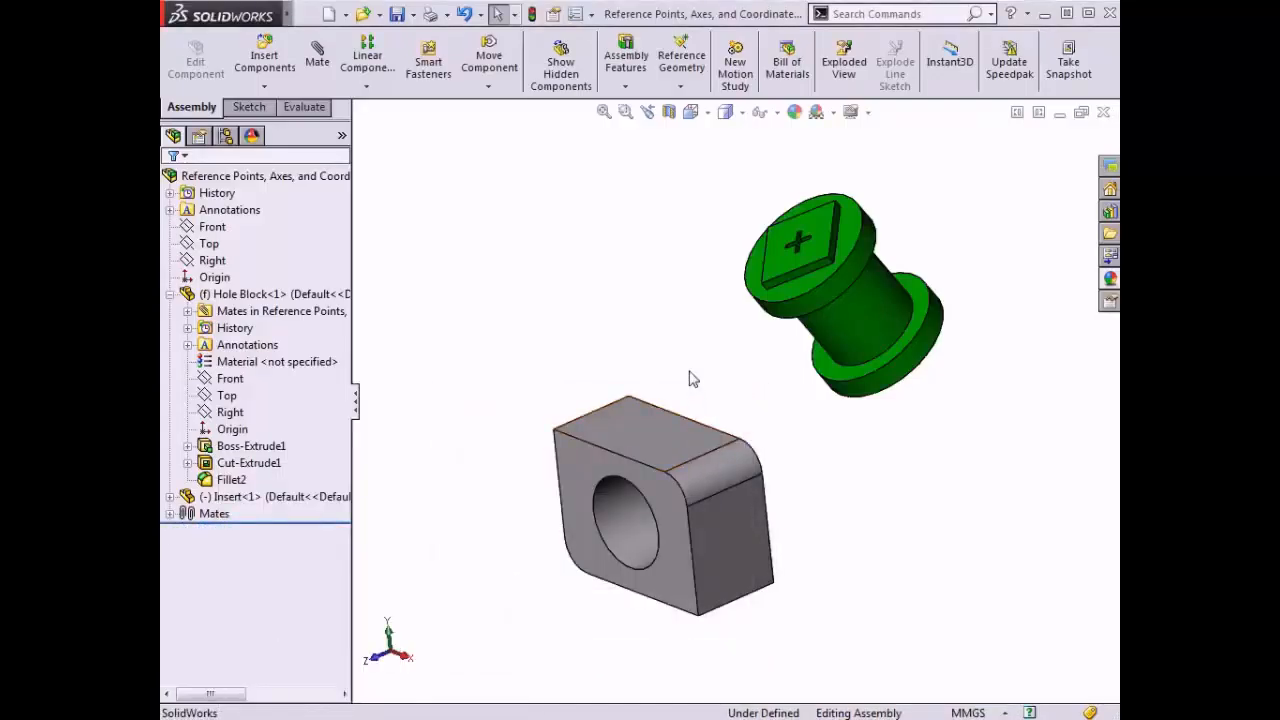
- Start a coordinate system at the Hole Block's sharp upper front corner, with its X axis along the front top edge in the reversed direction
key(ctrl+7)
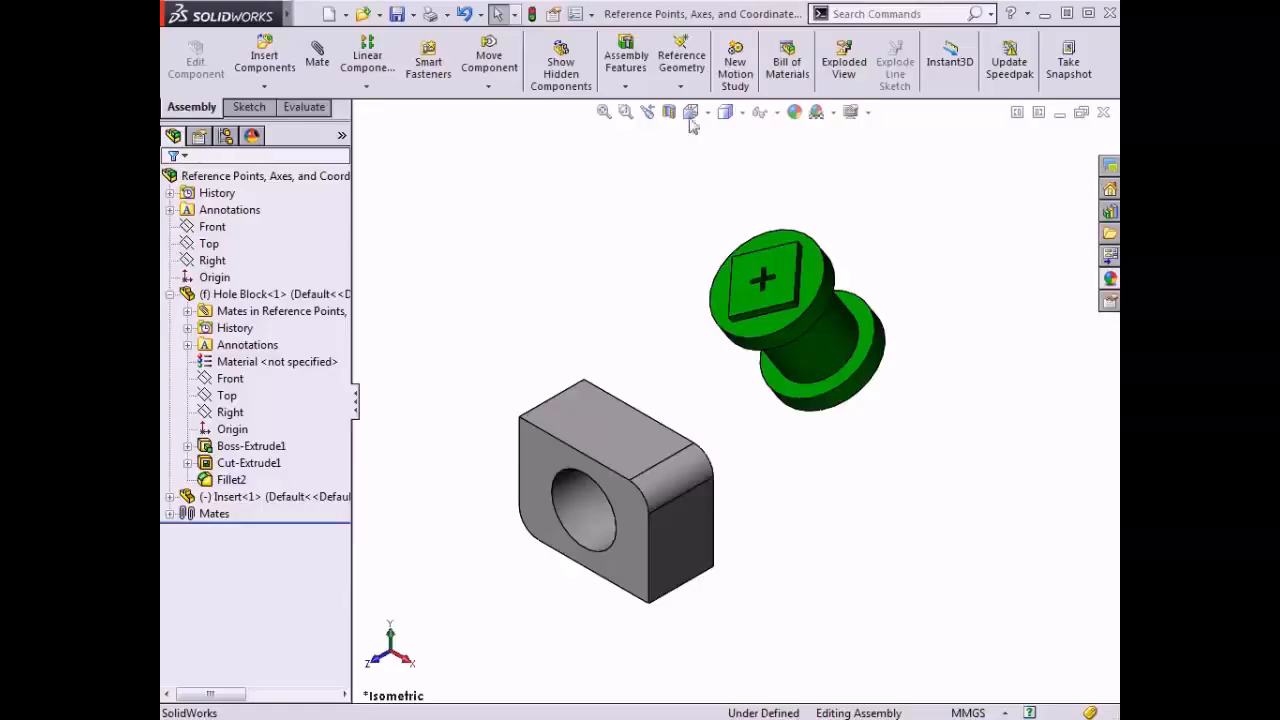
click(692, 88)
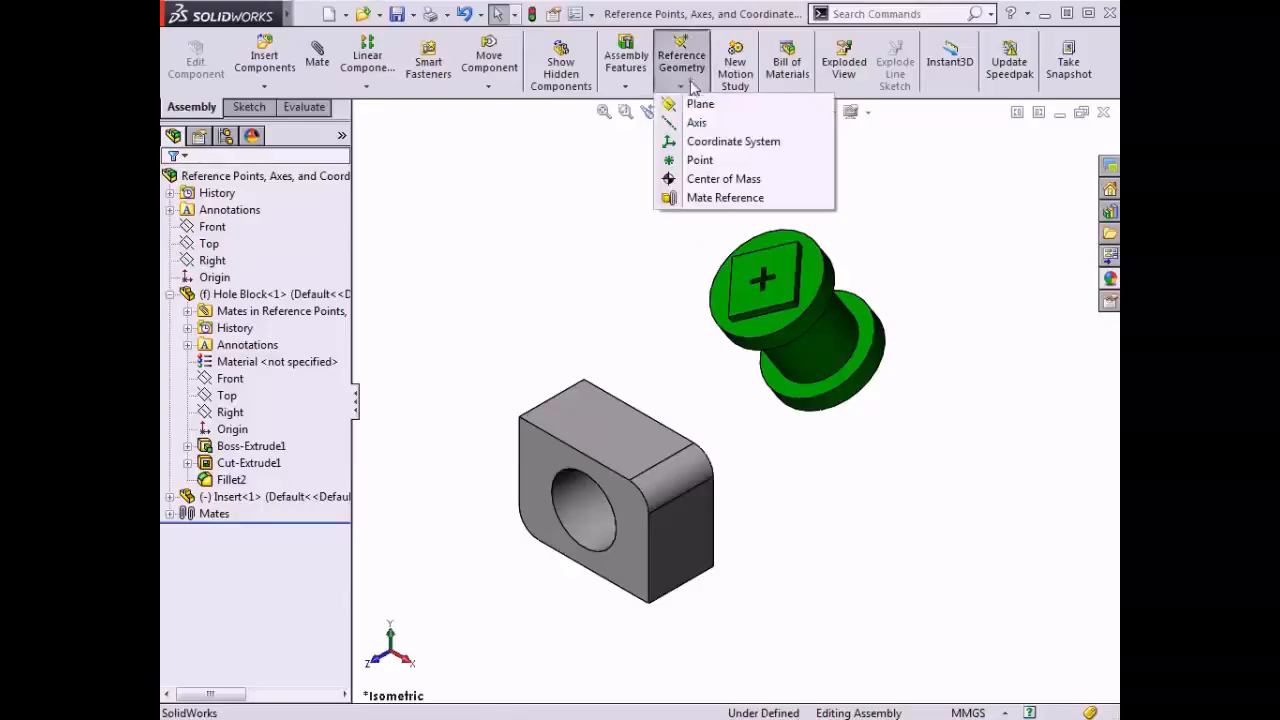
click(705, 143)
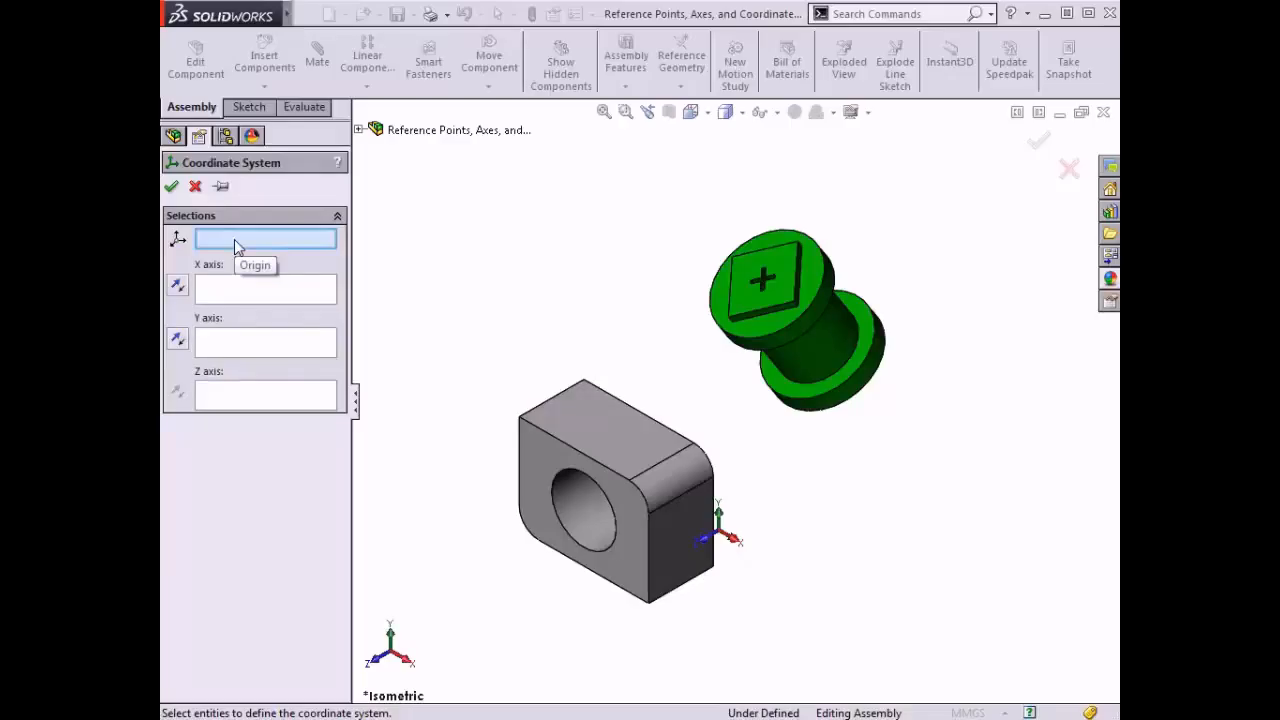
click(518, 416)
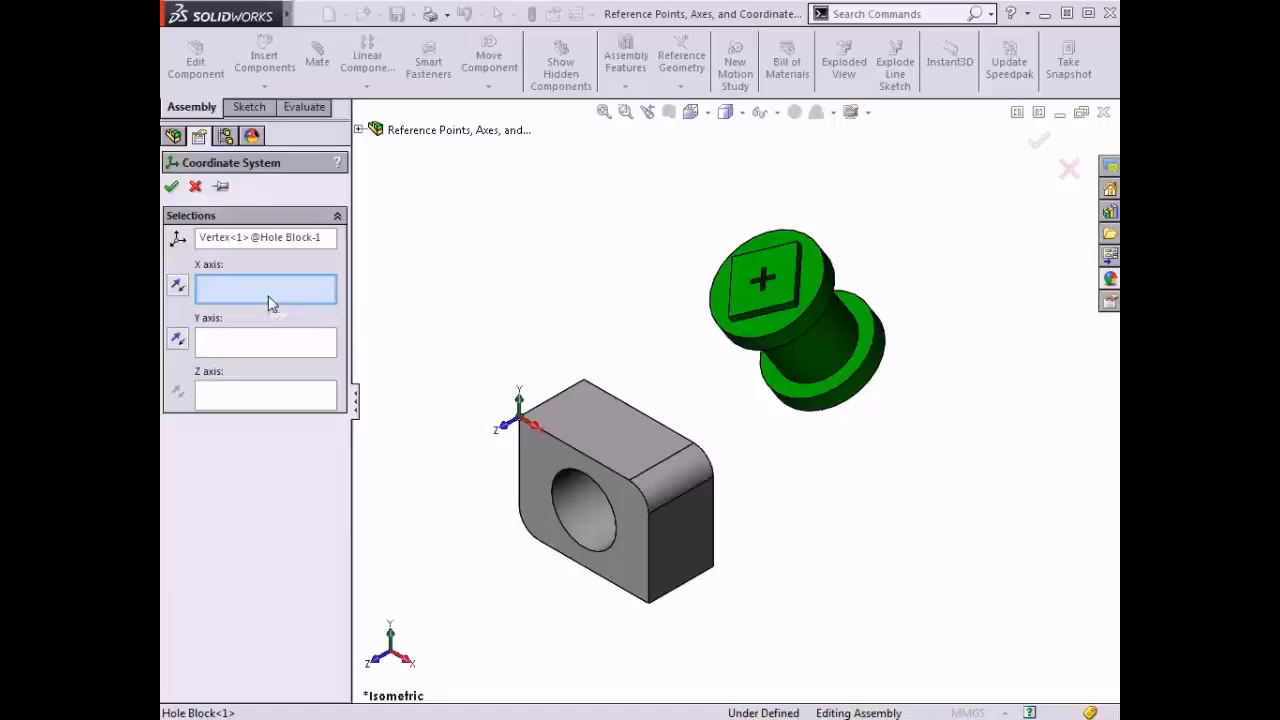
click(589, 459)
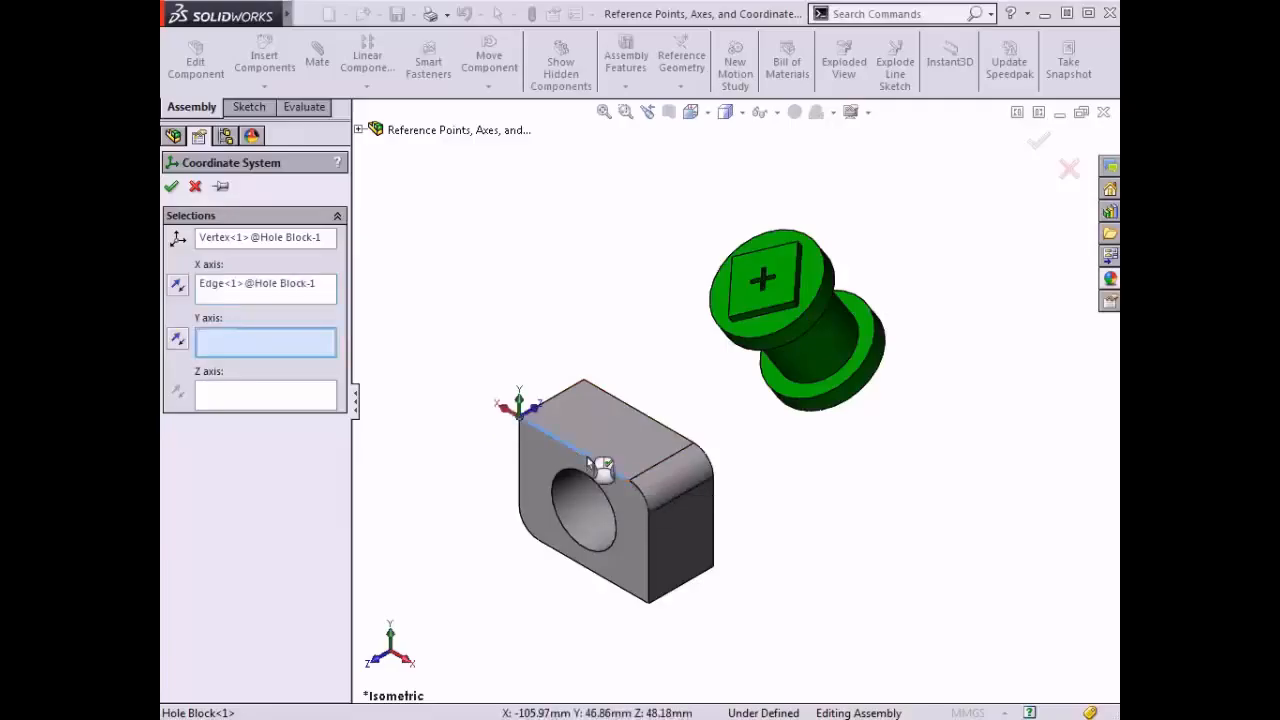
click(177, 286)
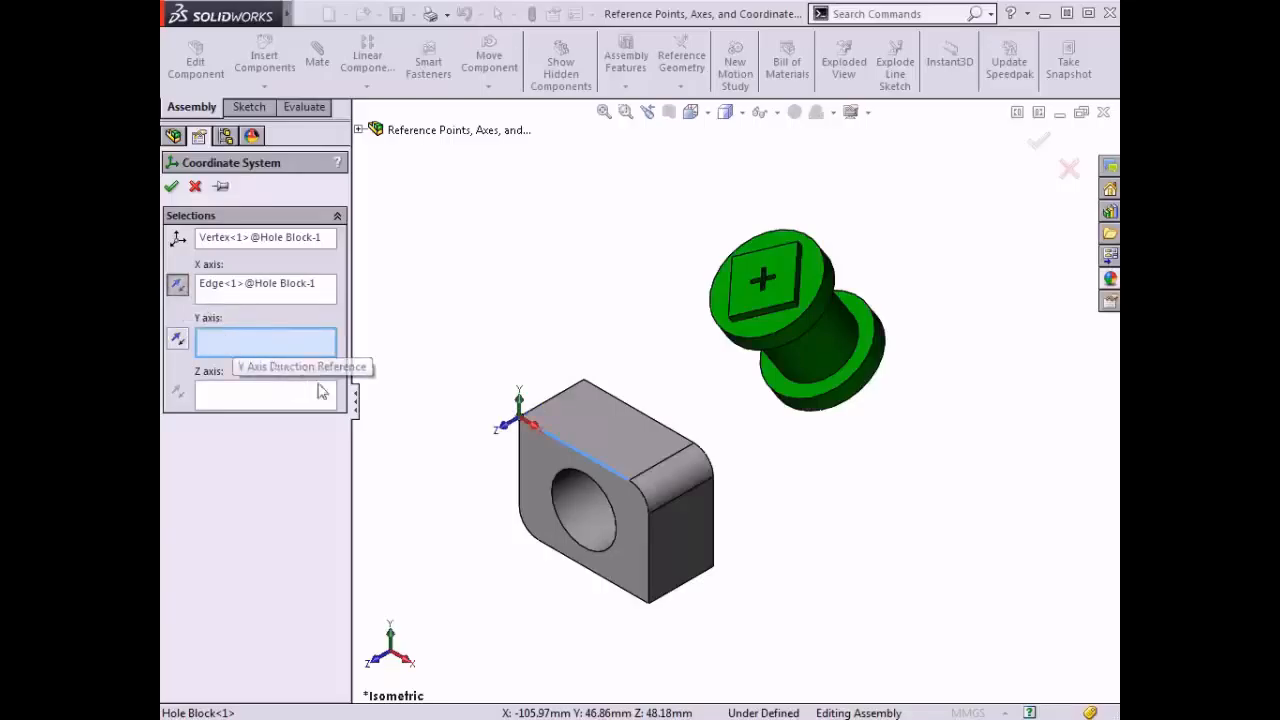
- Align the Y axis with the Hole Block's vertical front edge below the origin corner, reverse it to point up, and create the coordinate system
click(522, 483)
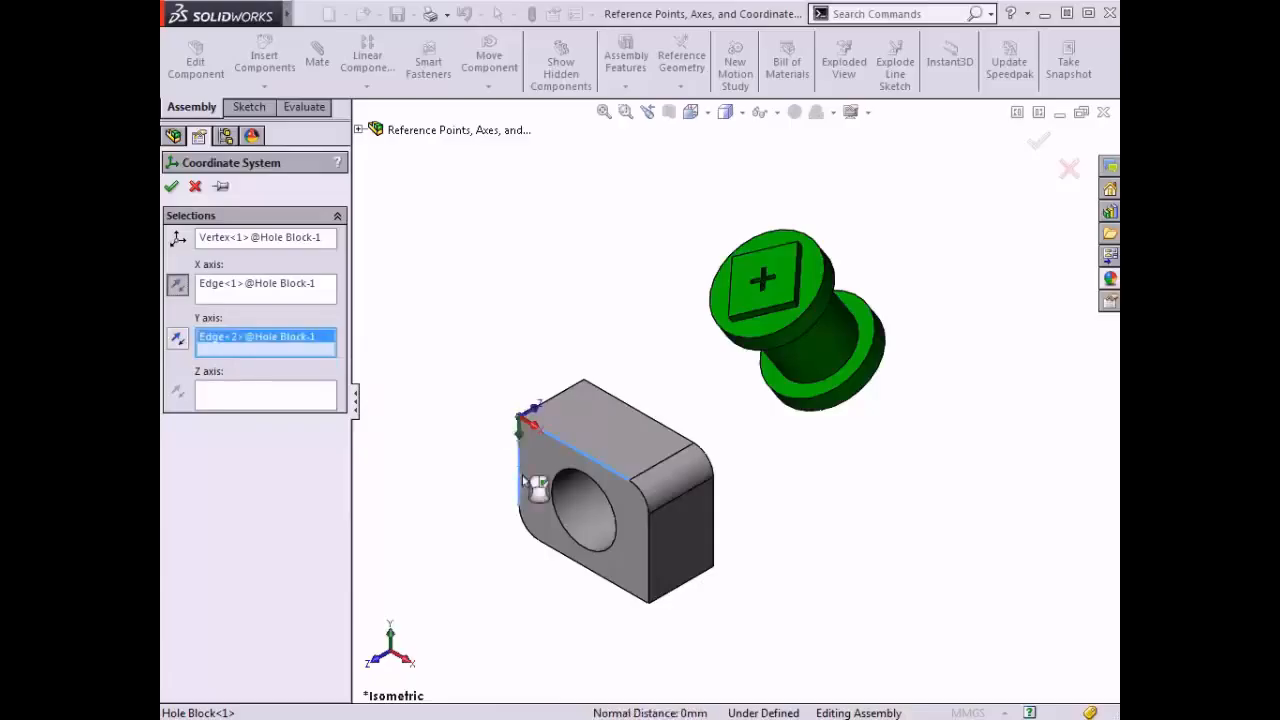
click(178, 341)
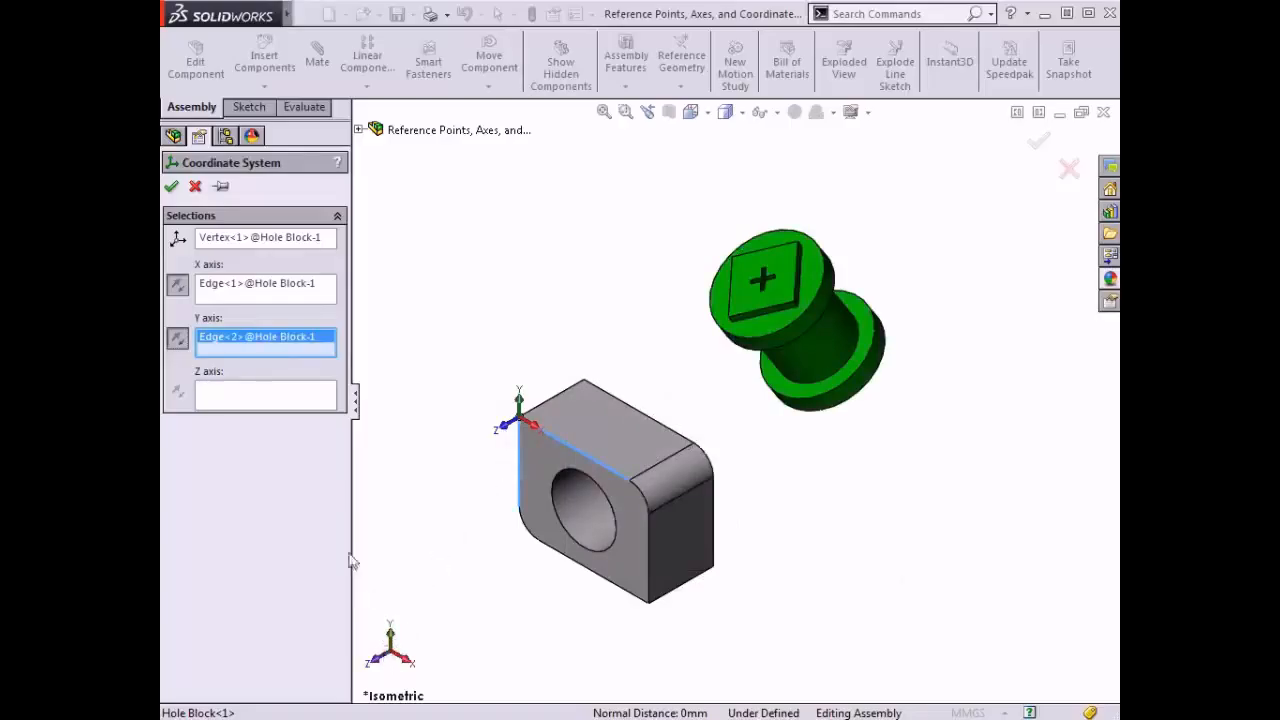
click(171, 188)
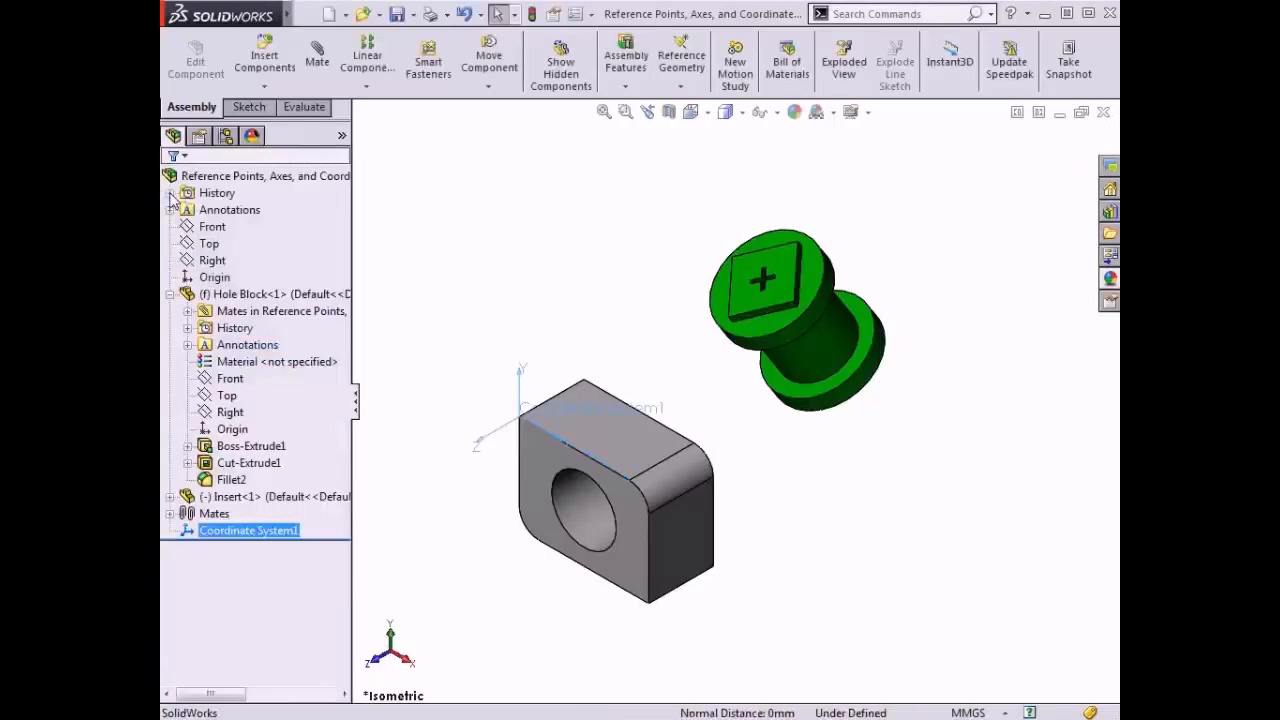
- Reopen the new coordinate system's definition to review its origin and axis references, cancel without changes, and deselect it
click(287, 540)
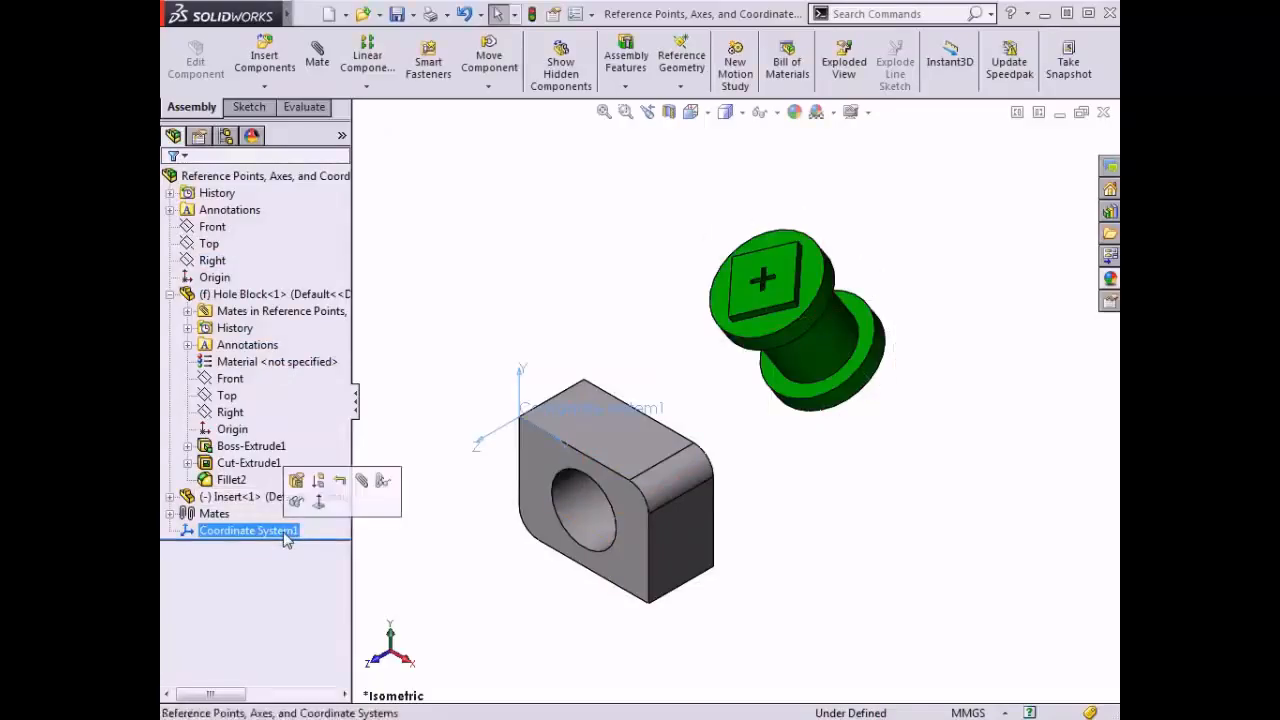
click(297, 484)
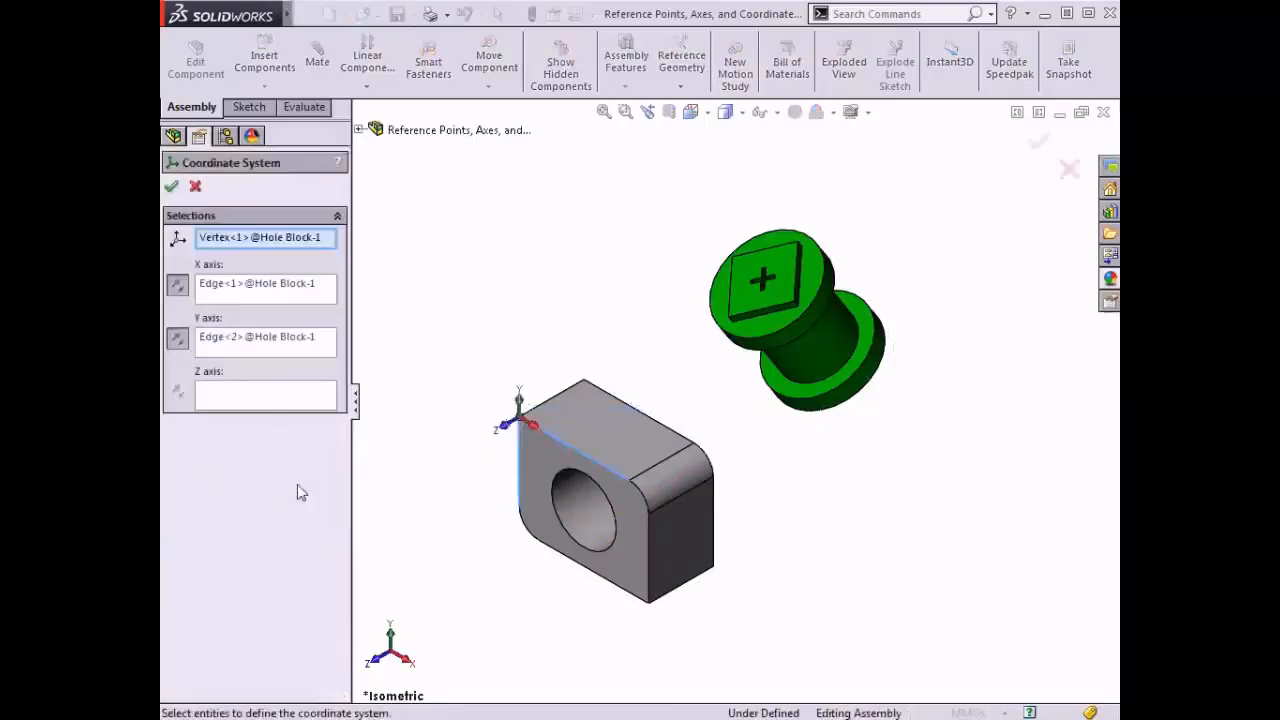
click(195, 186)
click(417, 251)
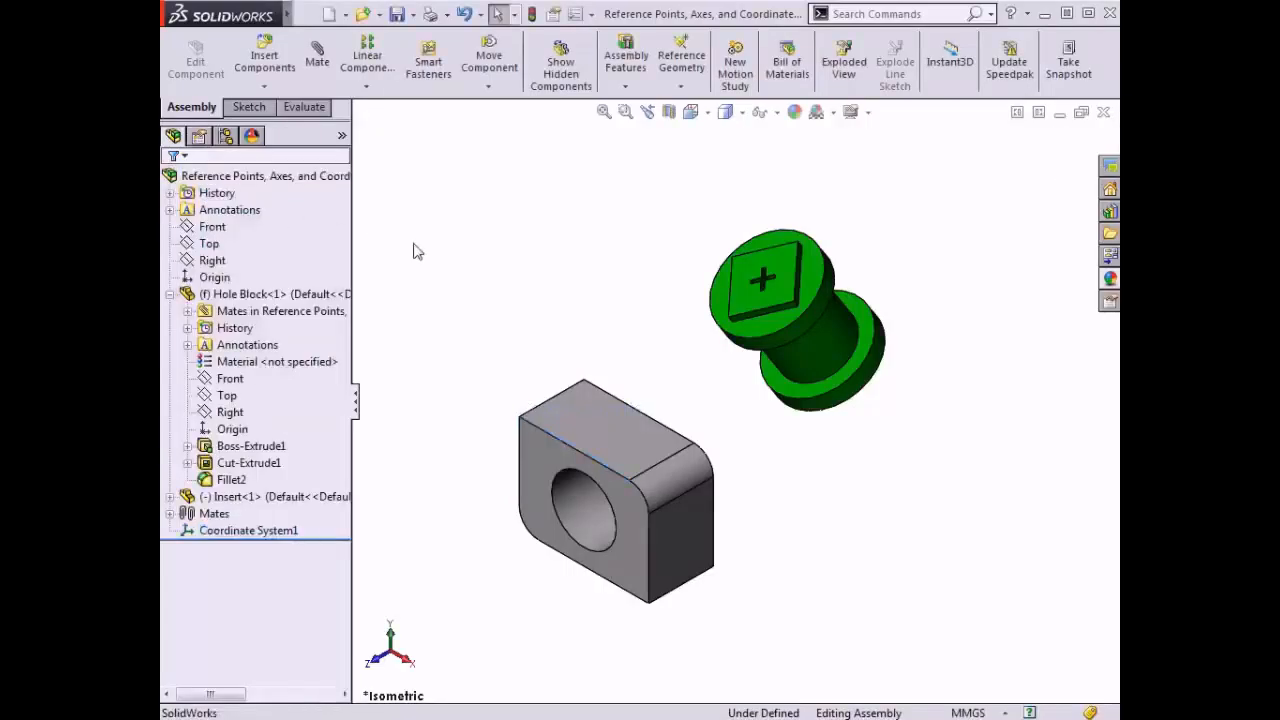